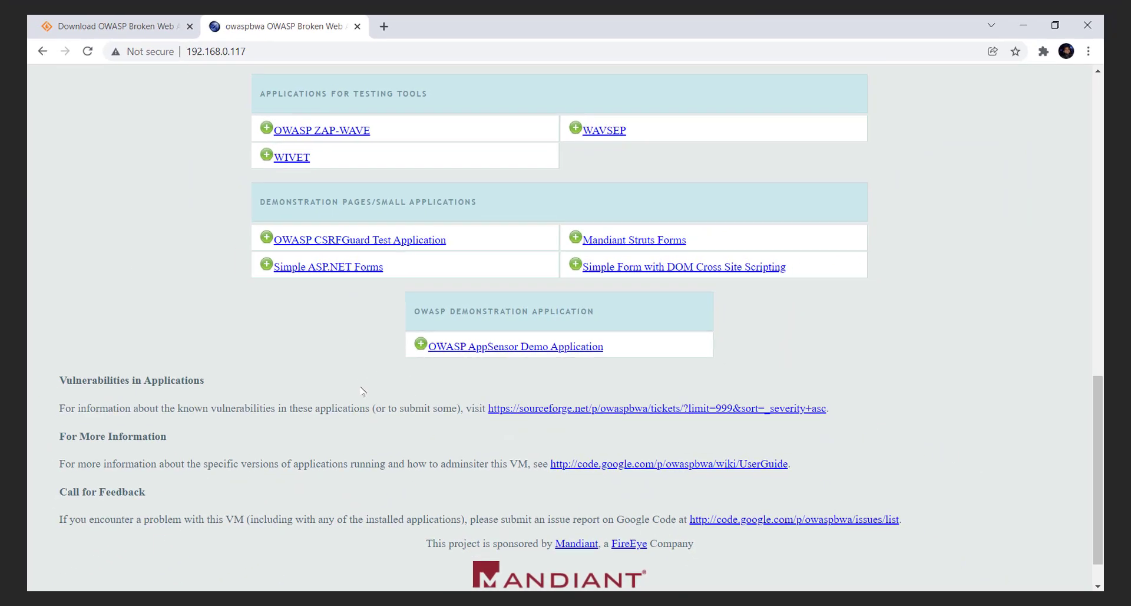
Step: Search Google for 'oracle vm virtualbox'
scroll(255, 427, down, 2)
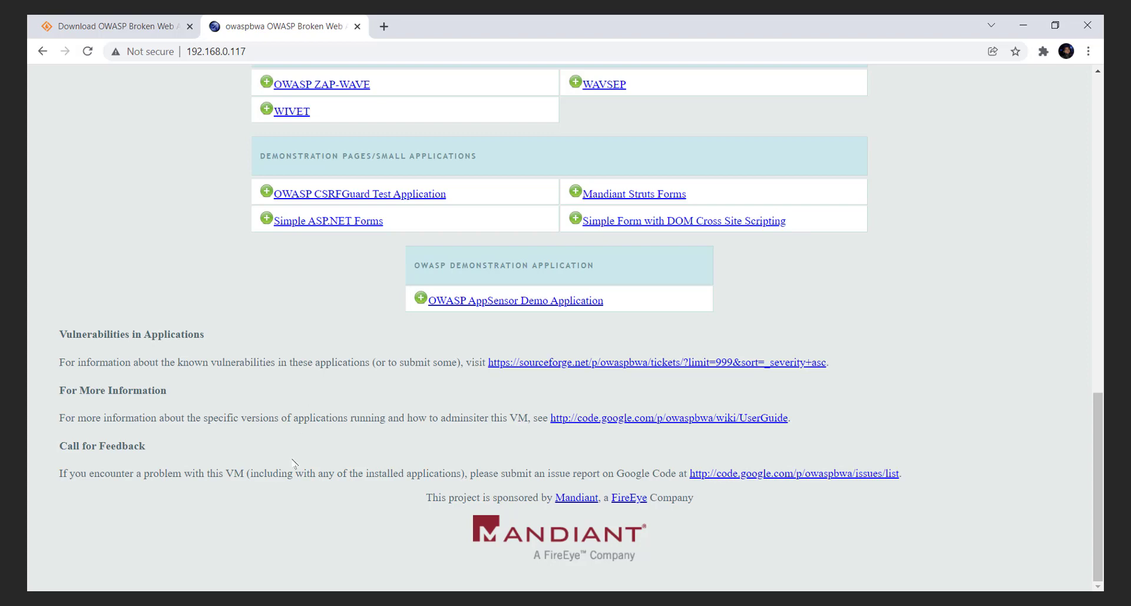
scroll(293, 462, up, 15)
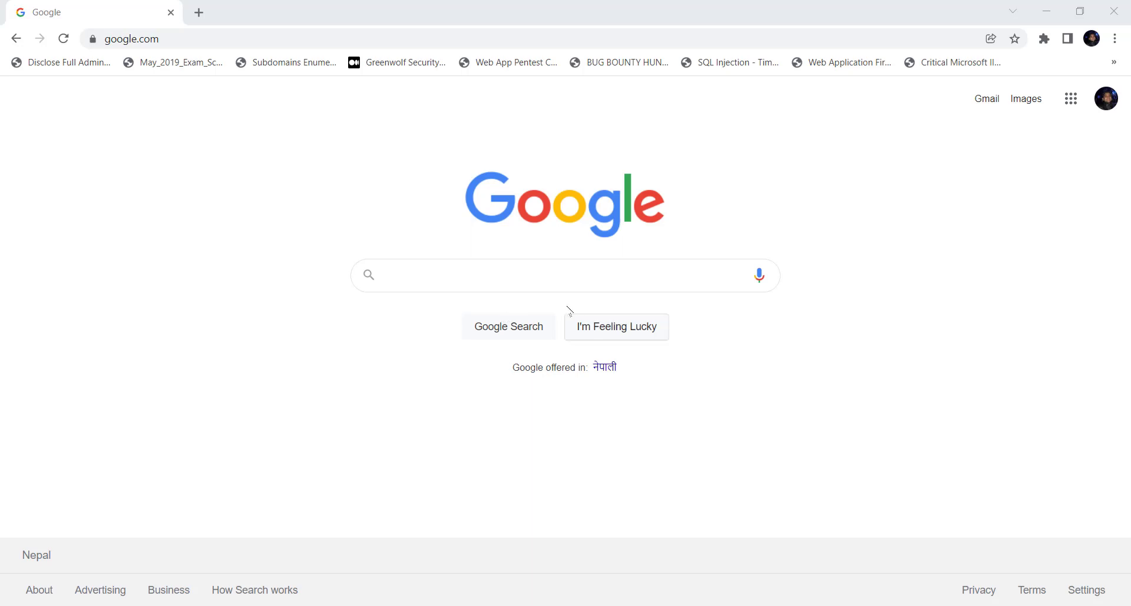
click(508, 274)
text(oracle vm virtualbox)
key(Return)
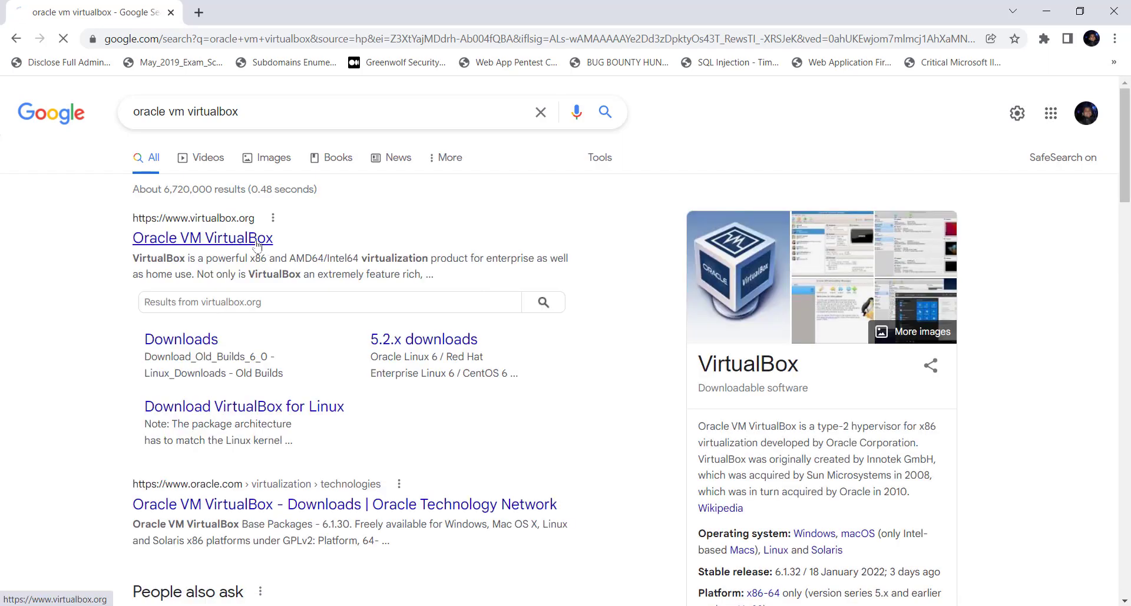
Step: Open virtualbox.org's Downloads page and select its virtualbox.org/wiki/Downloads address
click(256, 241)
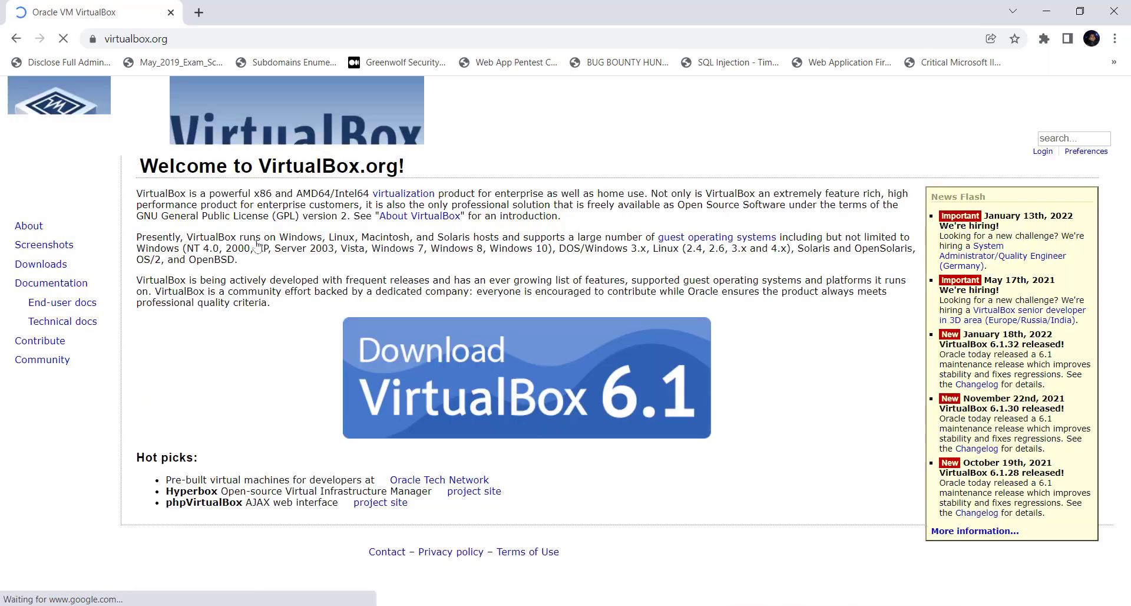
click(58, 268)
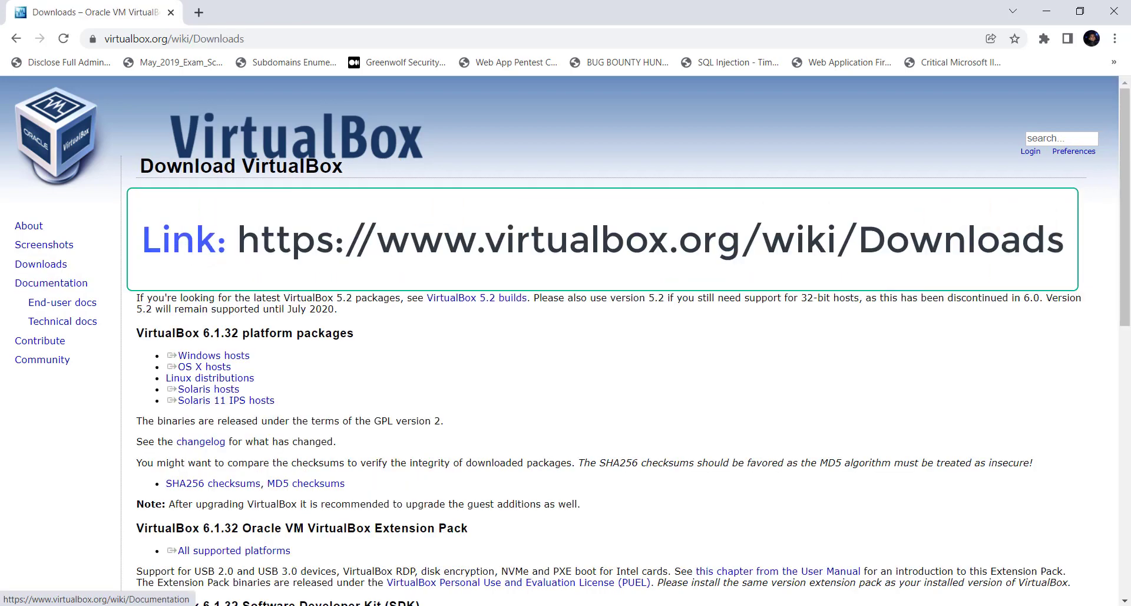
click(271, 38)
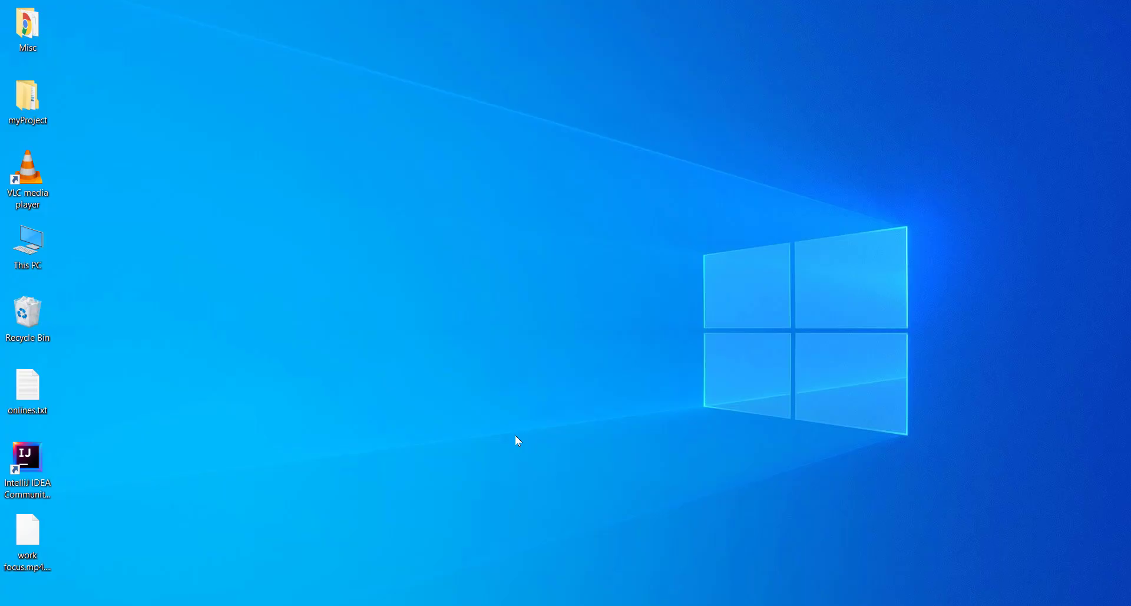
Step: Relaunch Google Chrome through Windows search
key(super)
text(virt)
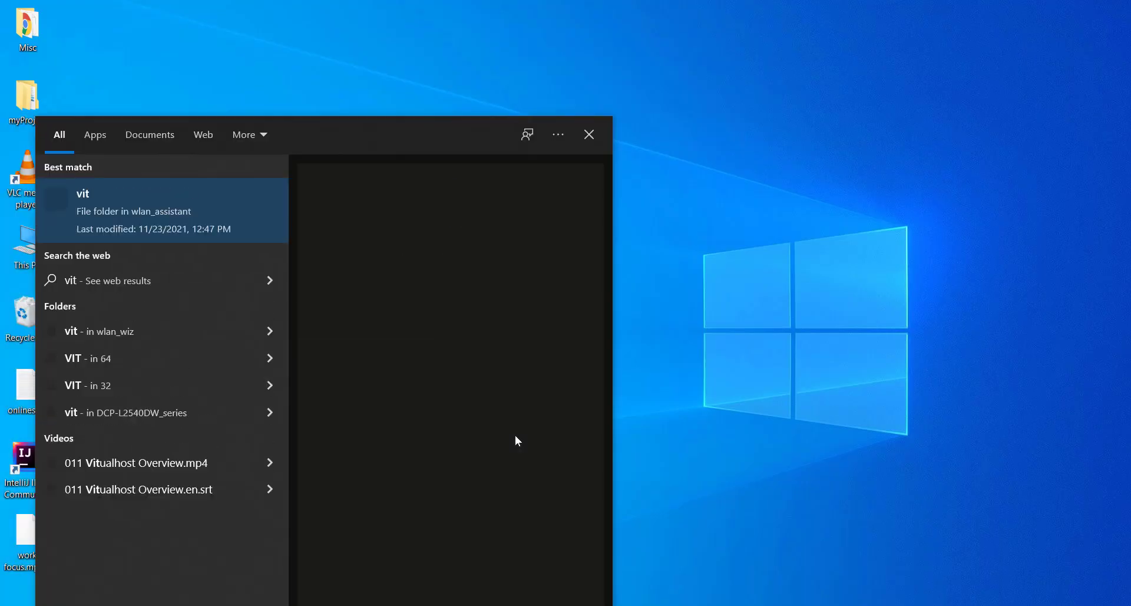
text(ualb)
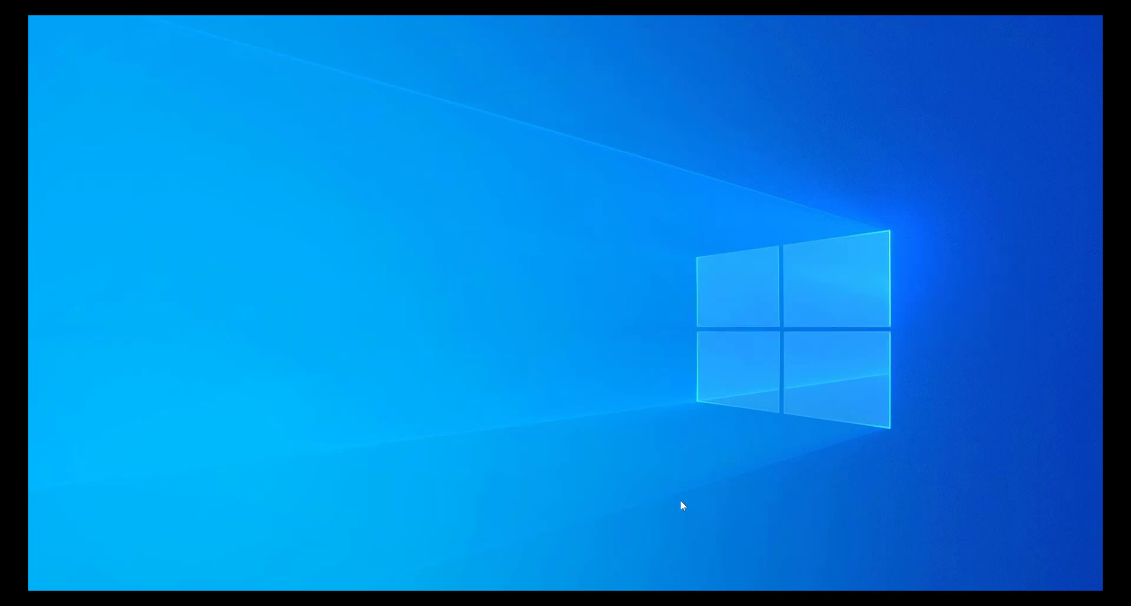
key(super)
text(chrome)
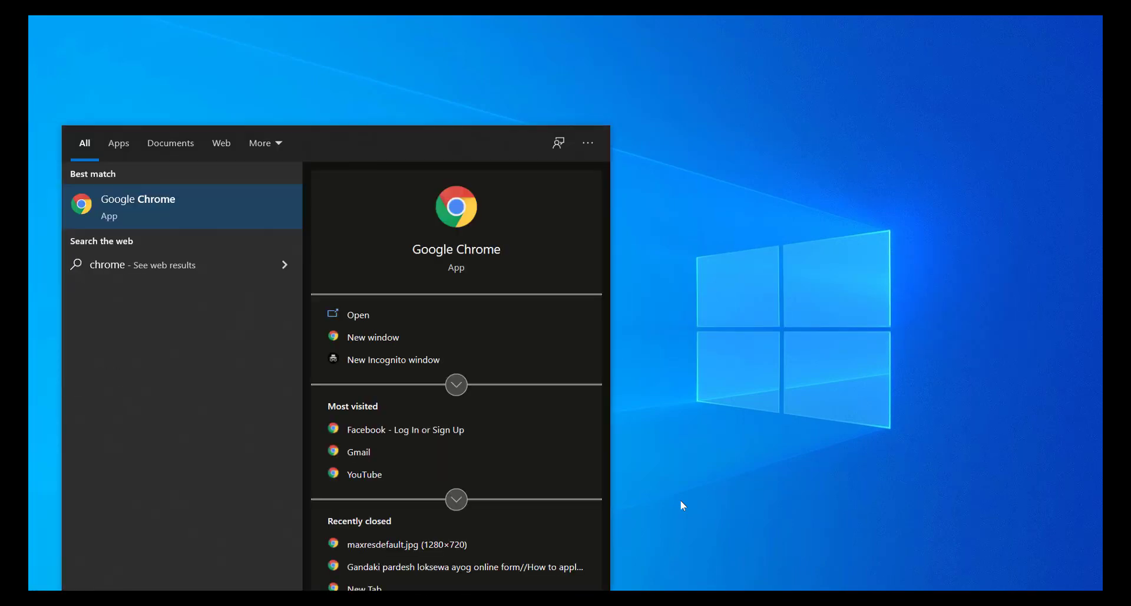
key(Return)
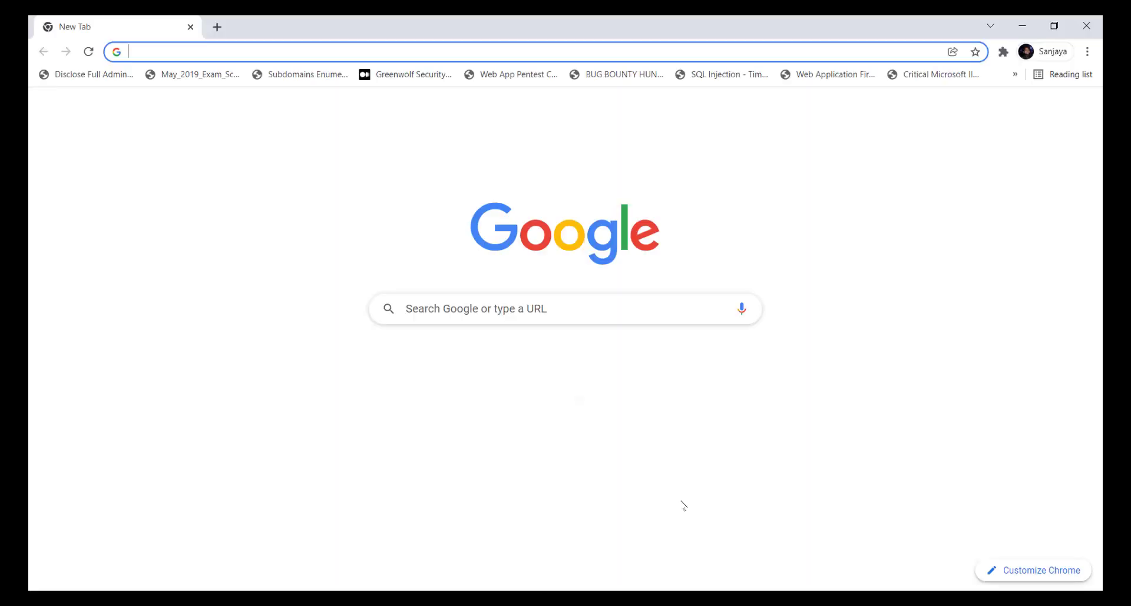
Step: Search Google for 'owasp broken web application' and scroll down to the SourceForge listing
text(owasp br)
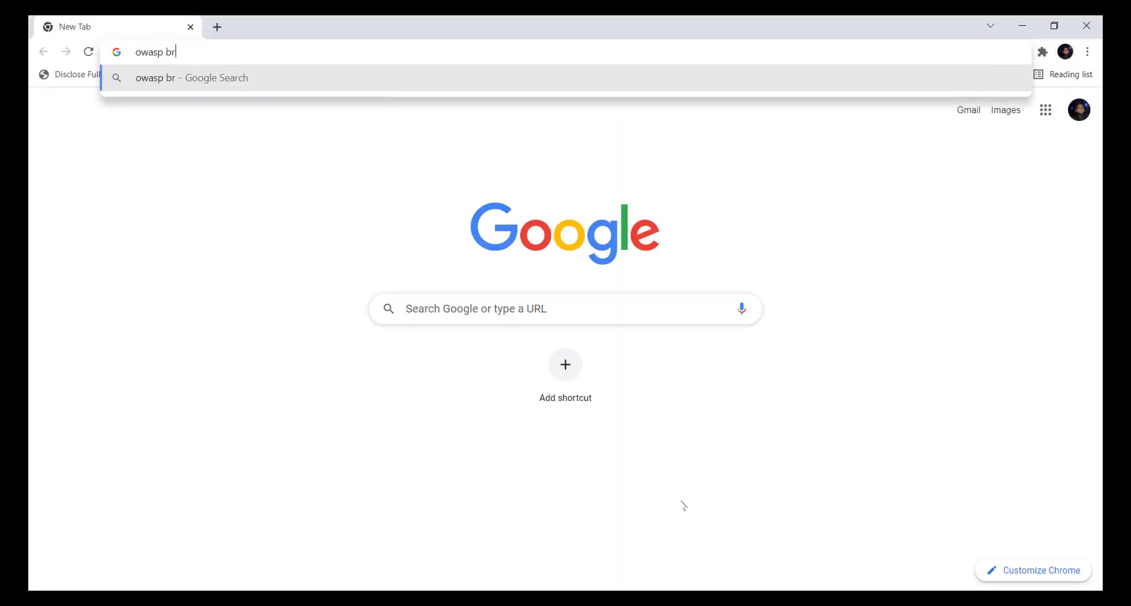
text(oken web application)
key(Return)
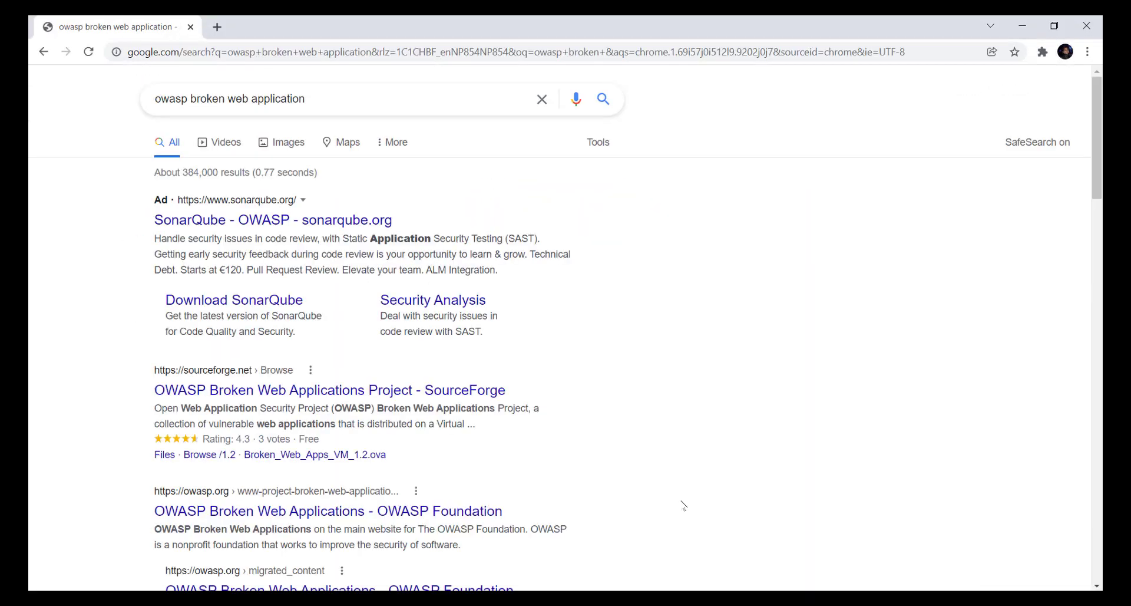
scroll(685, 529, down, 1)
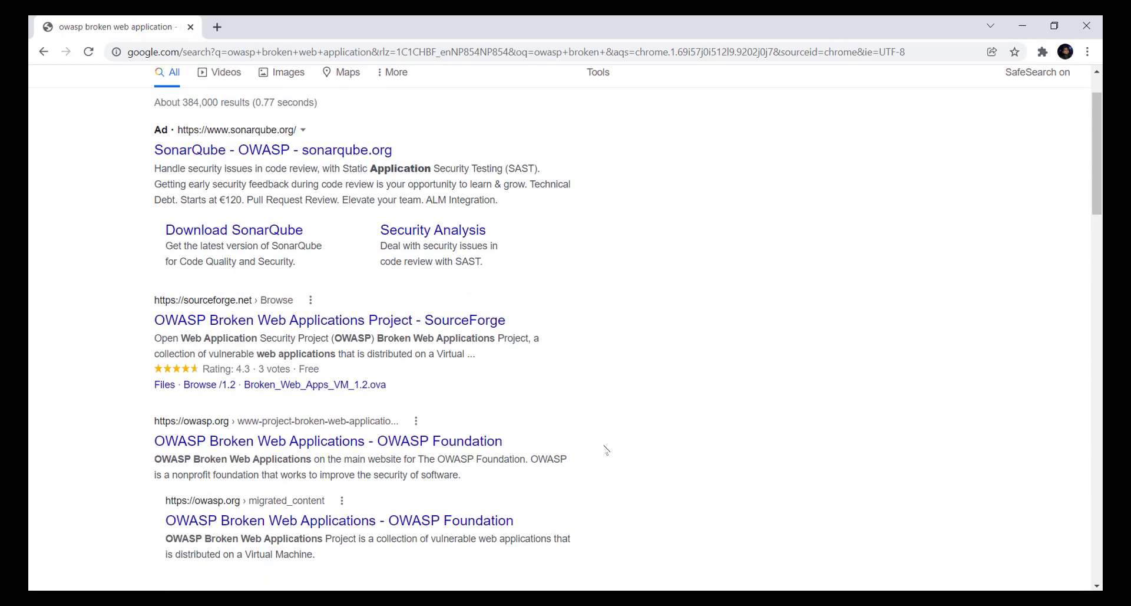
scroll(600, 454, down, 1)
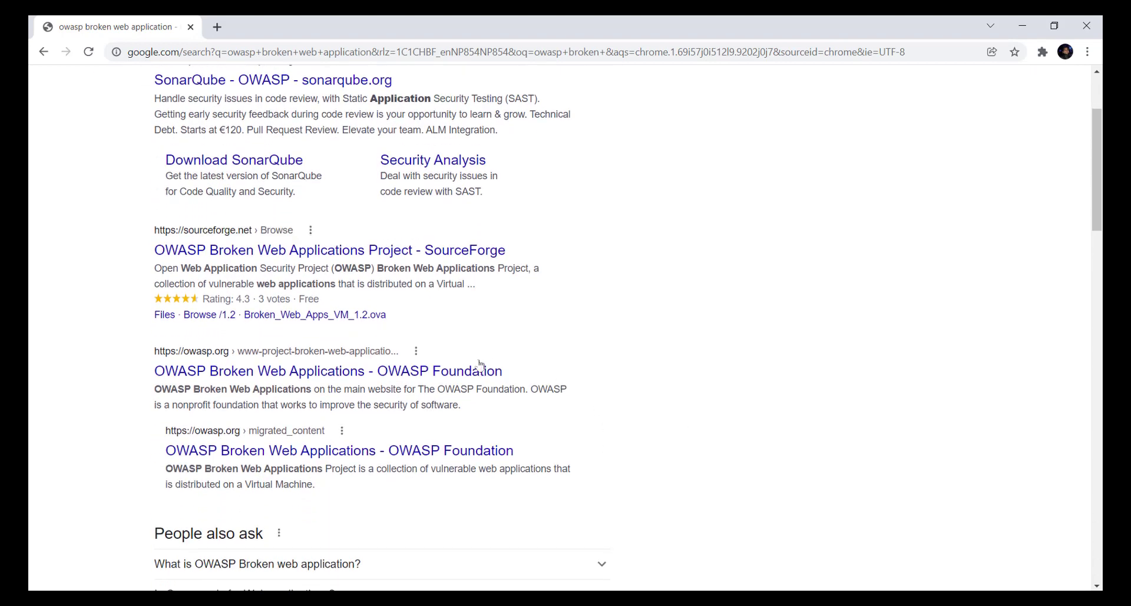
Step: Open the OWASP Broken Web Applications SourceForge page and start the latest download
click(215, 256)
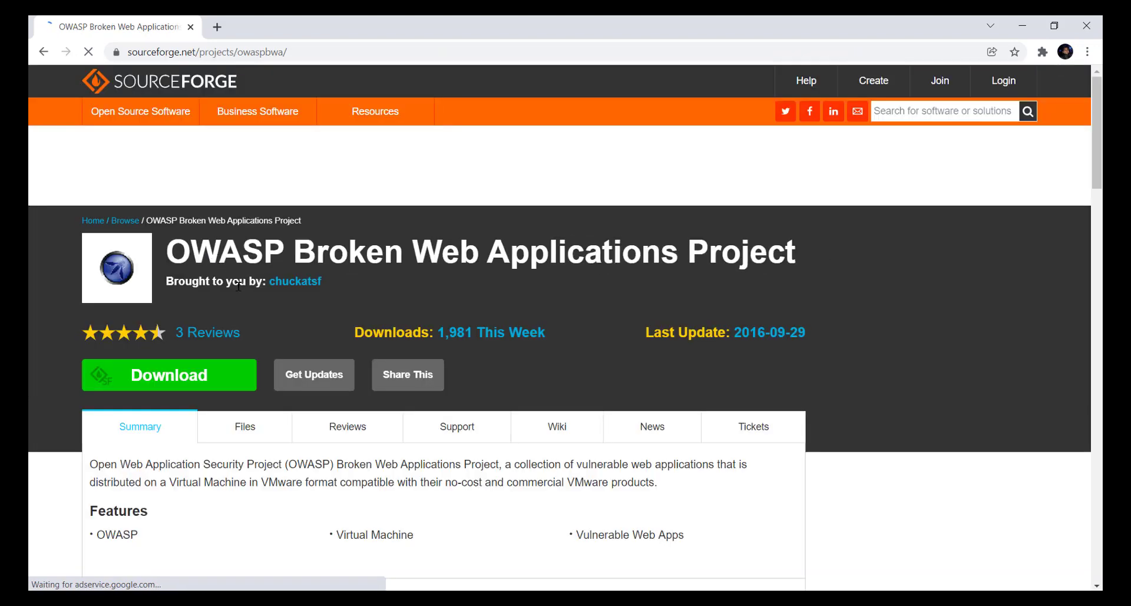
scroll(420, 314, down, 1)
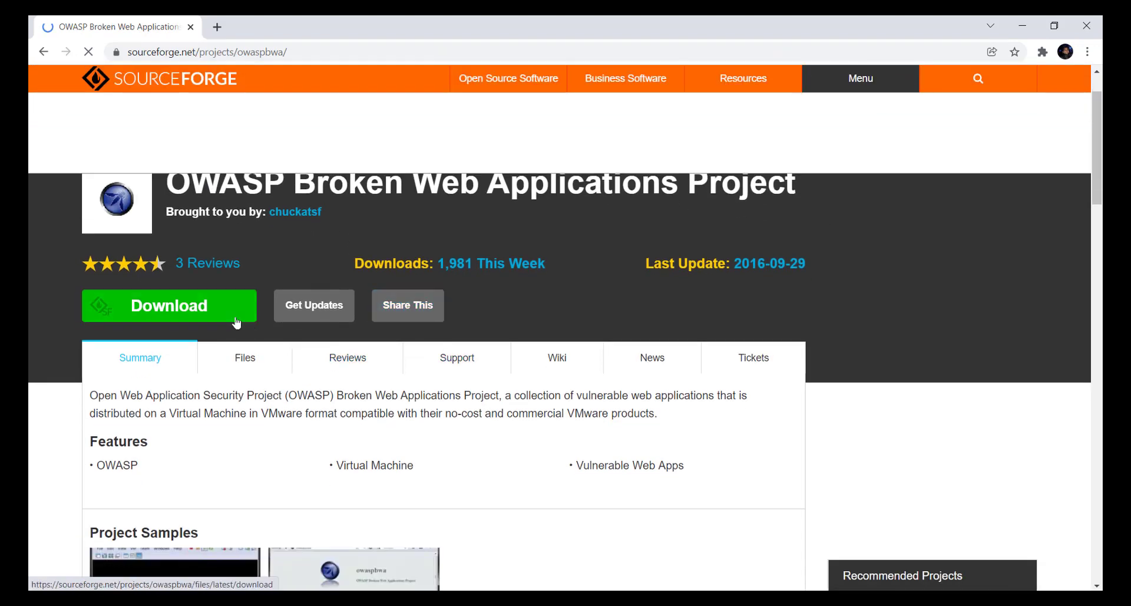
click(240, 311)
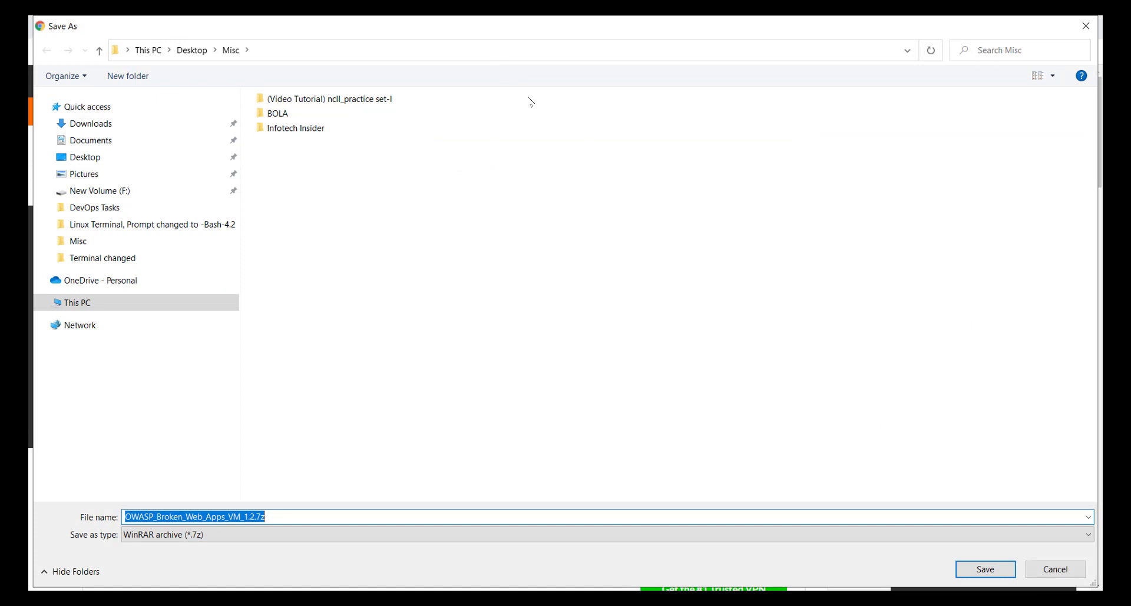
Step: Cancel saving because OWASP_Broken_Web_Apps_VM_1.2.7z already exists, and show the Downloads folder
click(147, 125)
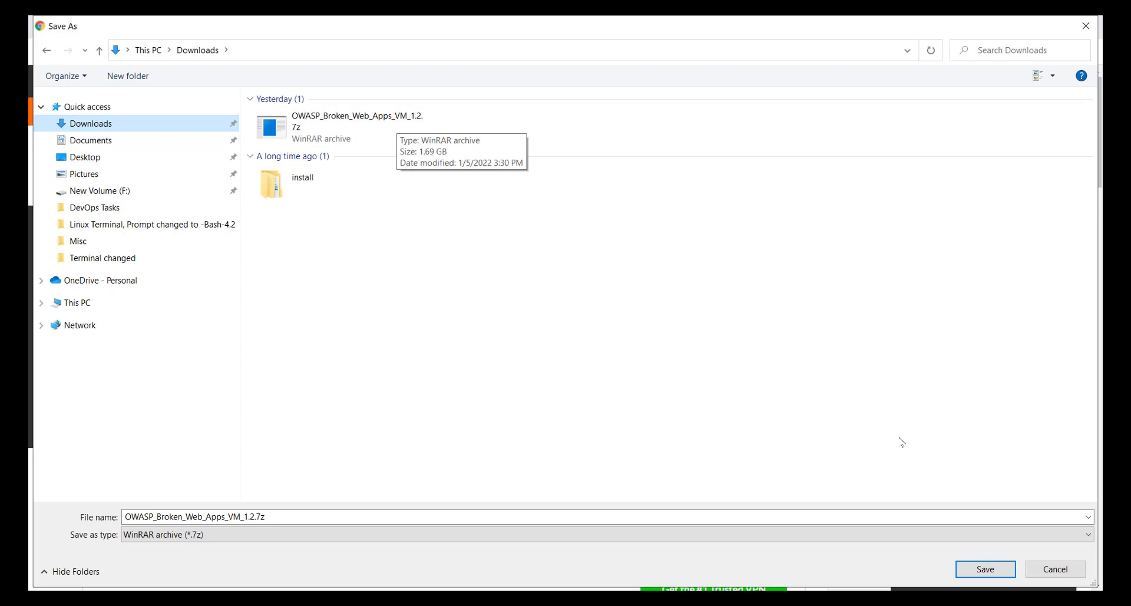
click(1054, 569)
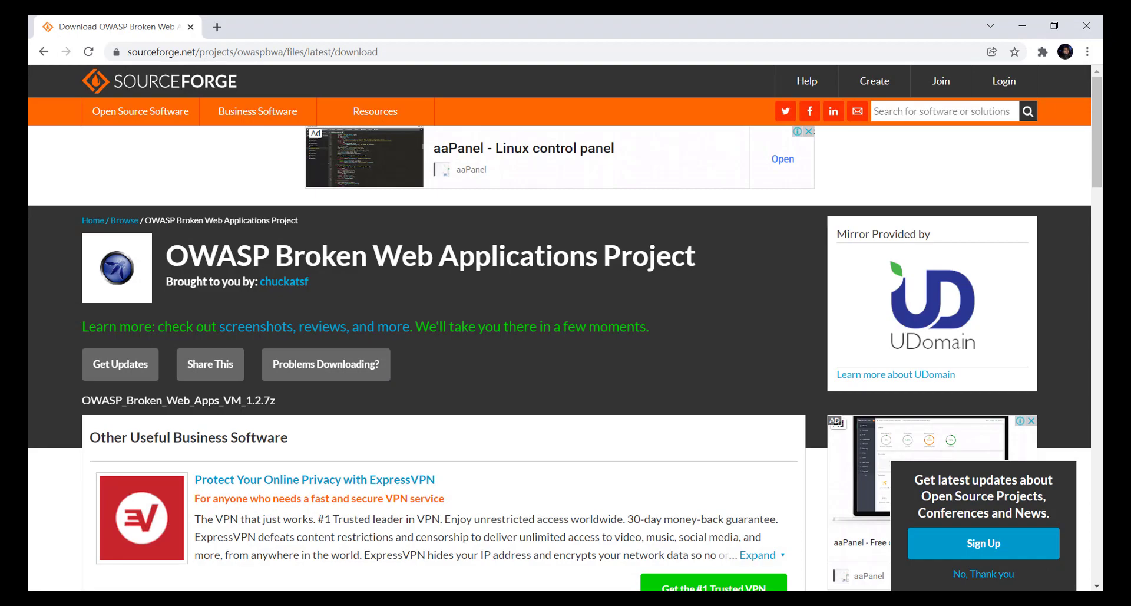
click(358, 601)
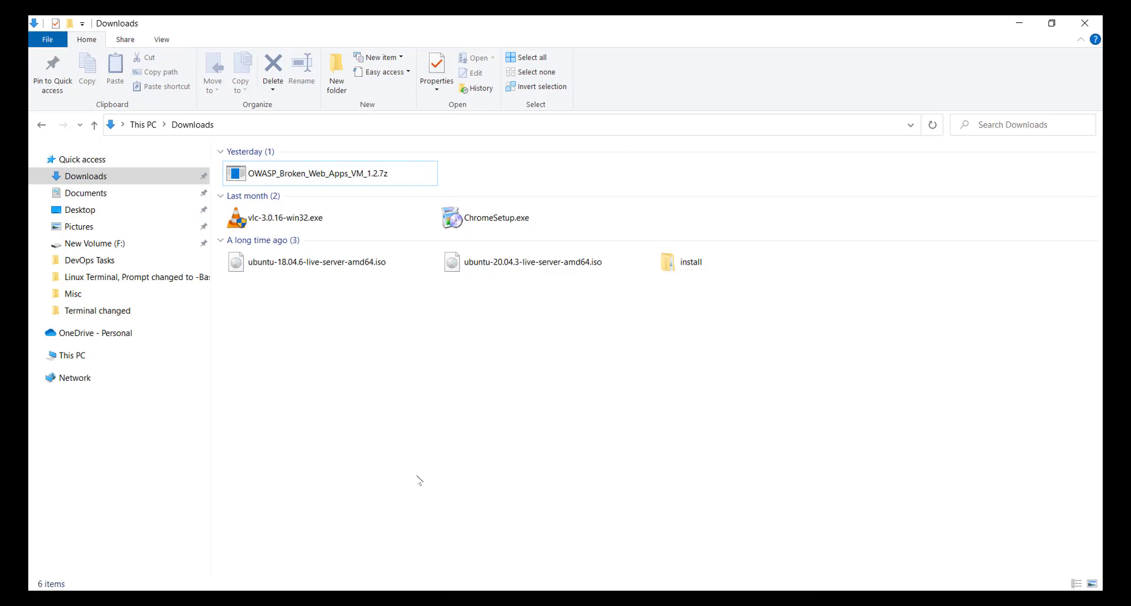
Step: Extract OWASP_Broken_Web_Apps_VM_1.2.7z into the OWASP_Broken_Web_Apps_VM_1.2 folder
click(293, 179)
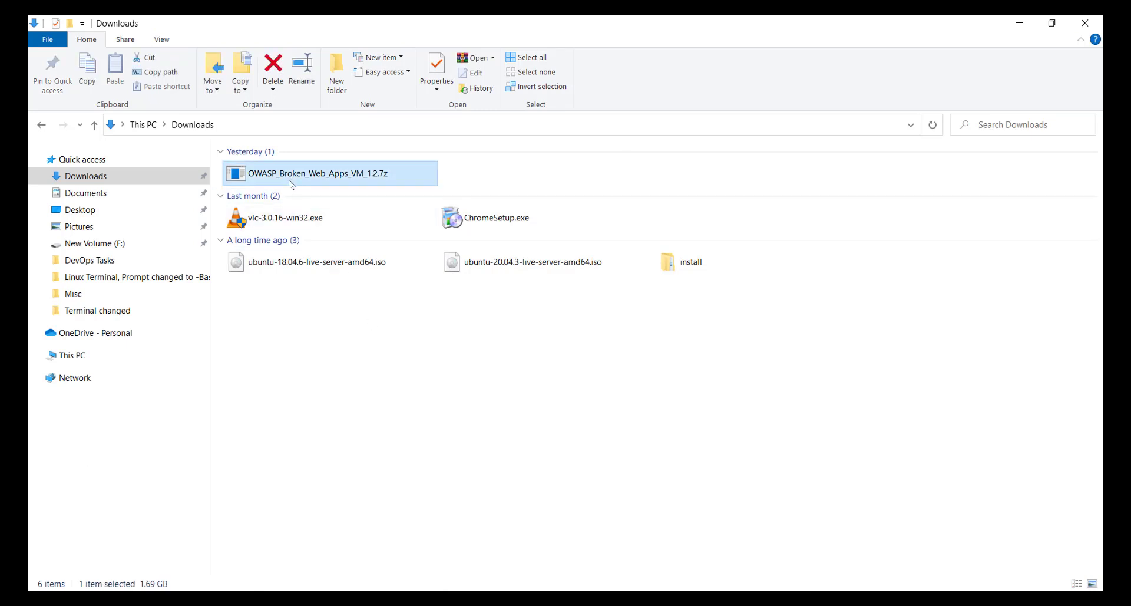
right_click(399, 177)
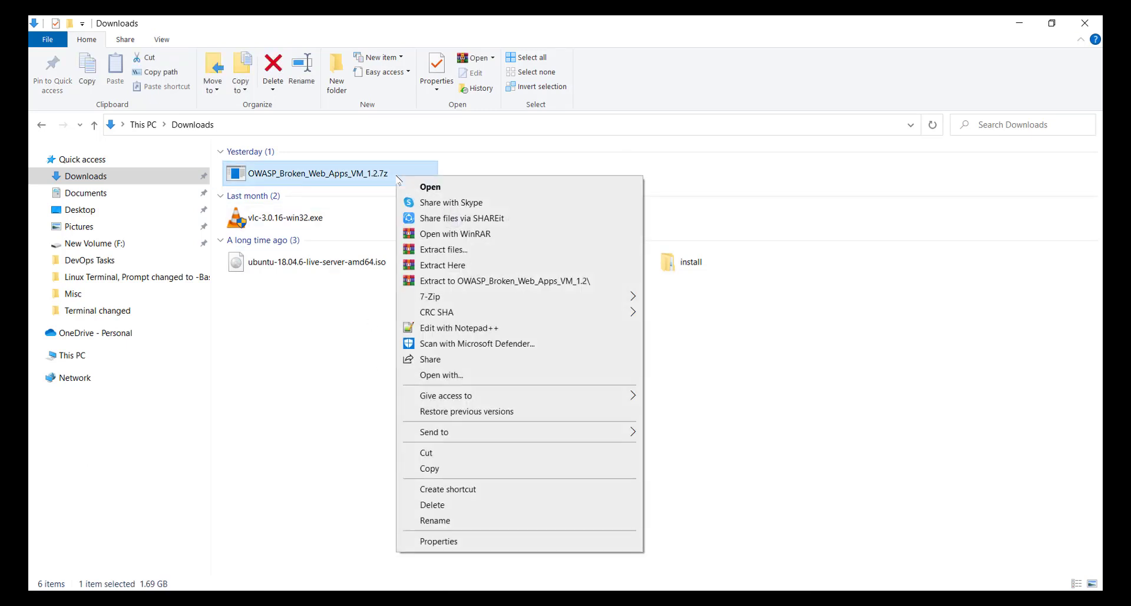
click(498, 282)
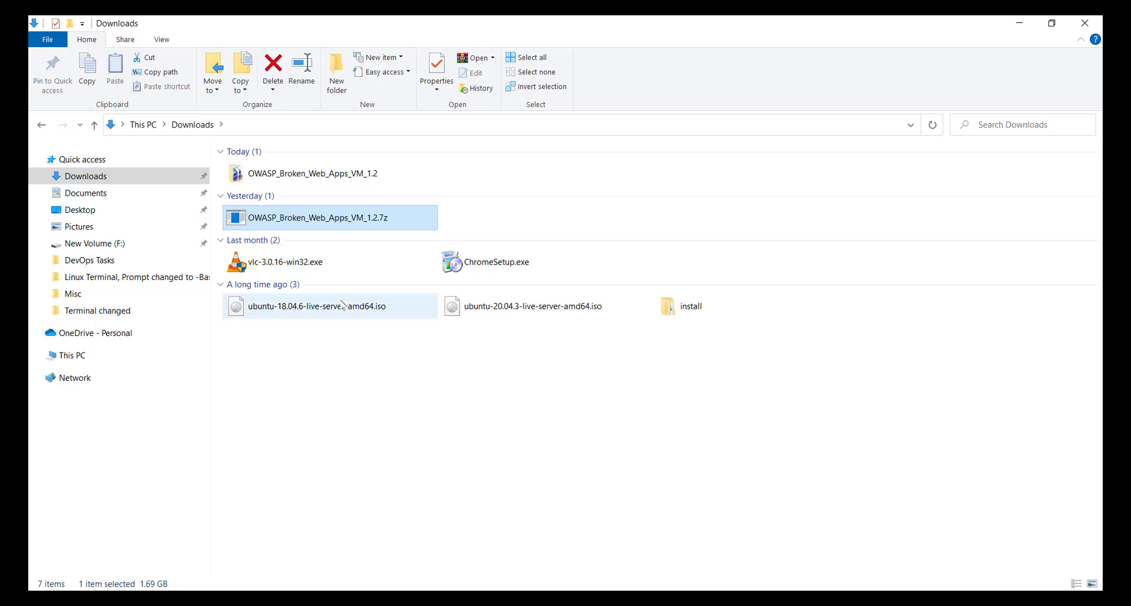
Step: Open the extracted folder and widen the Name column to read the VM file names
double_click(329, 177)
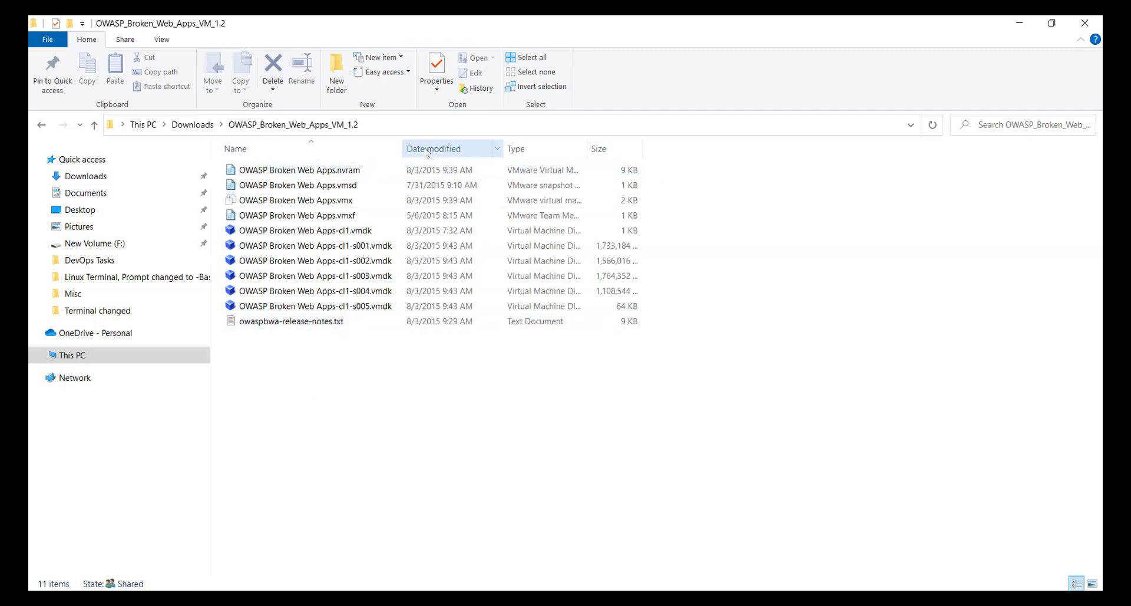
drag(403, 148, 447, 151)
click(547, 321)
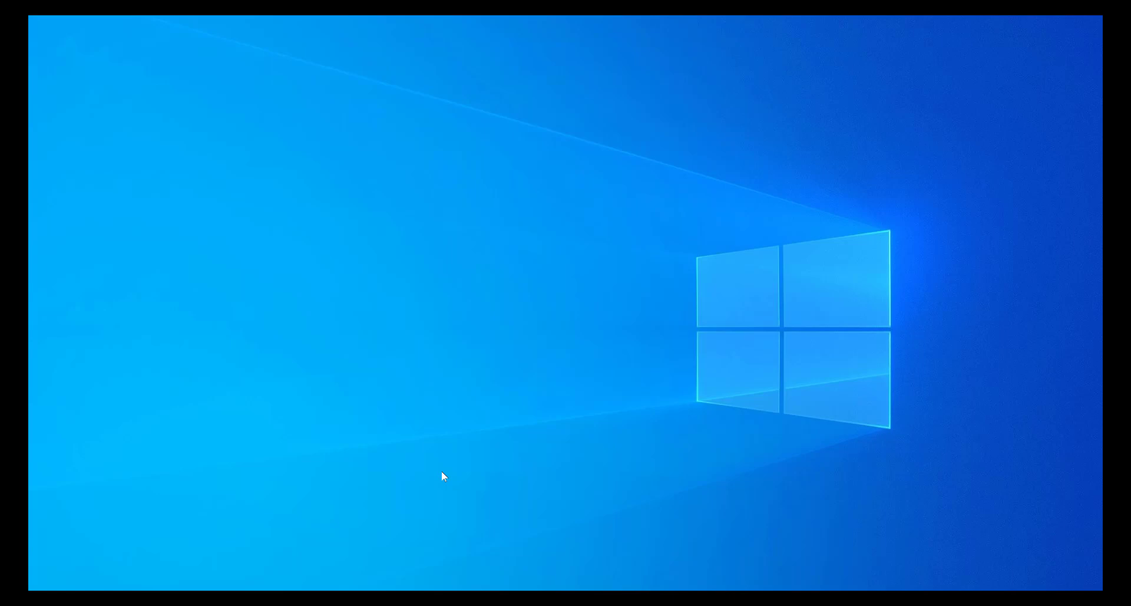
Step: Launch VirtualBox and start a new virtual machine named OWASP
key(super)
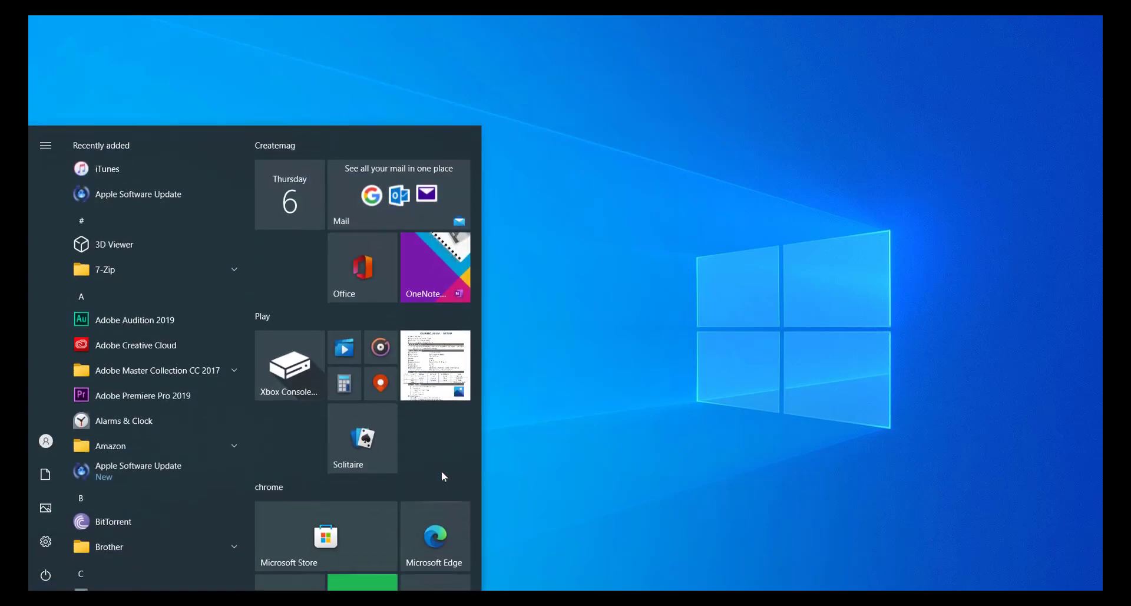
text(virtual)
key(Return)
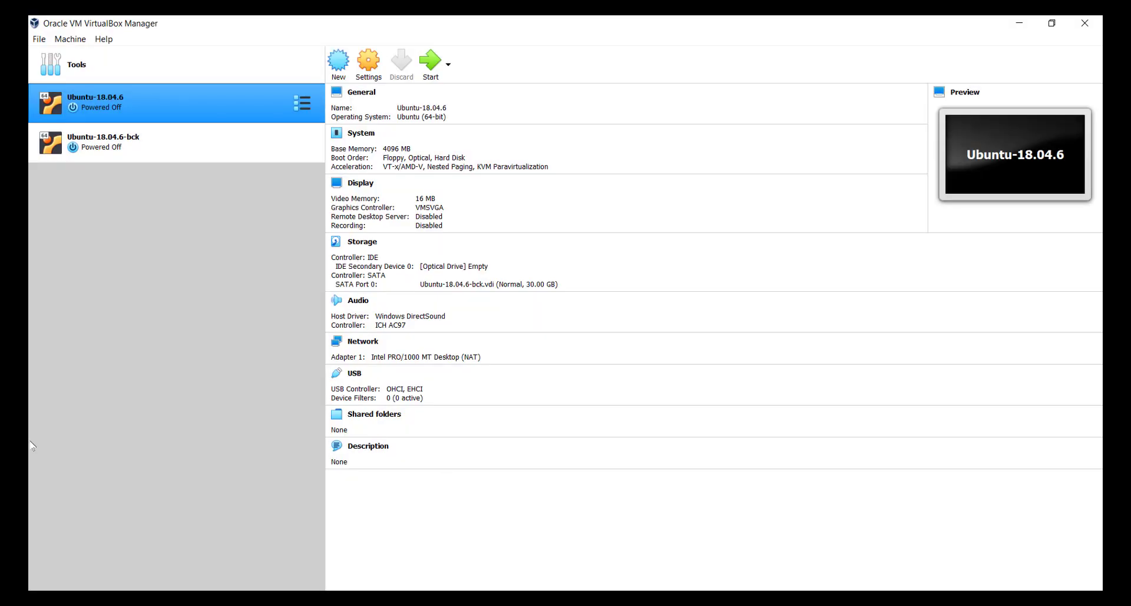
click(79, 40)
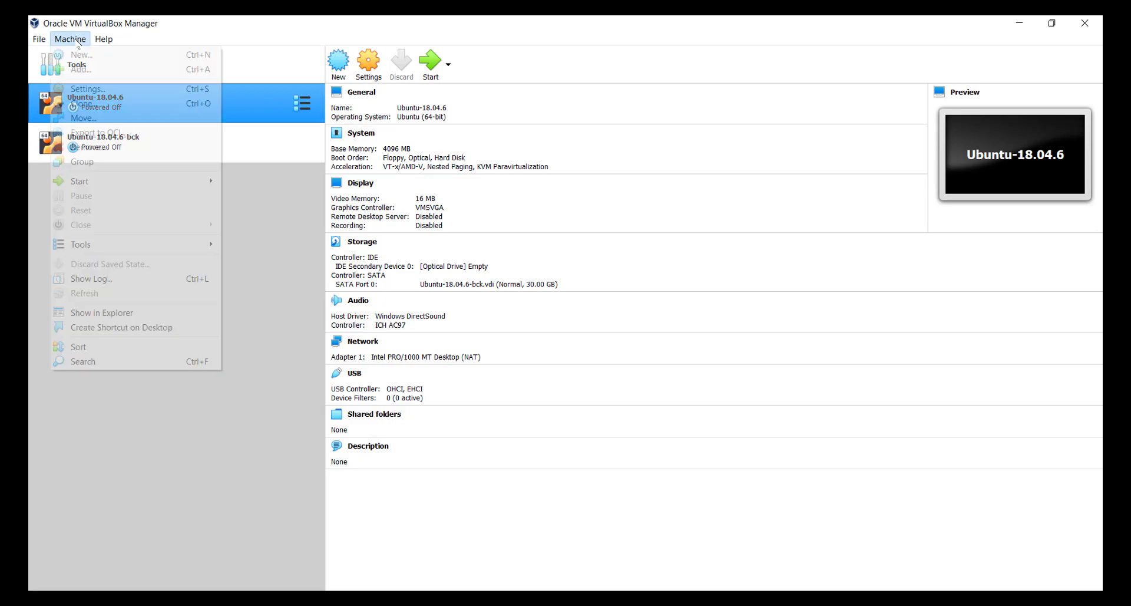
click(125, 58)
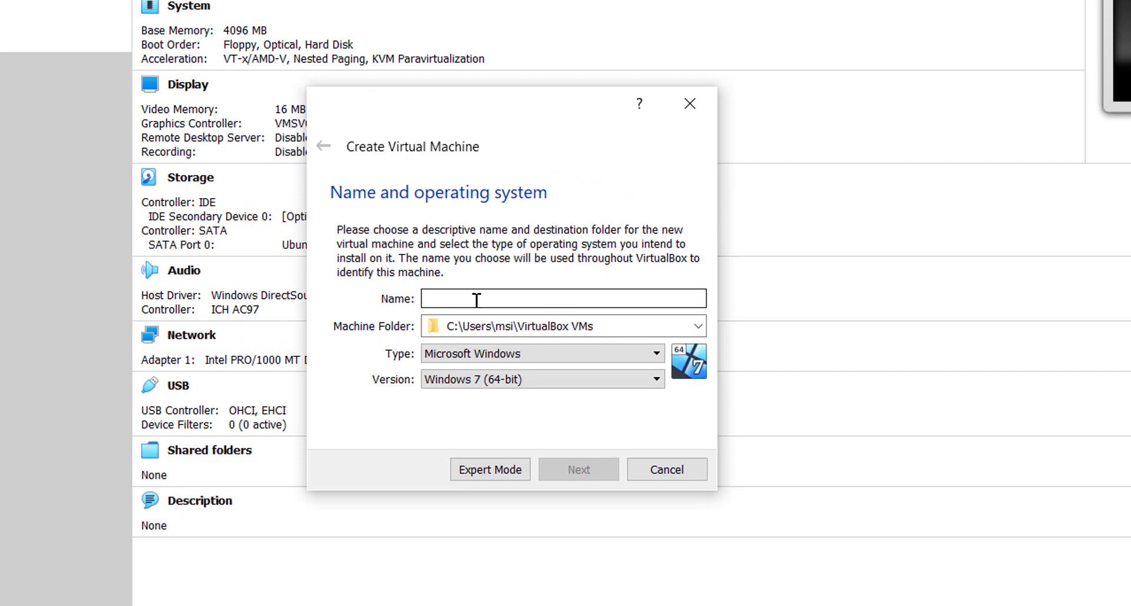
text(OW)
text(ASP)
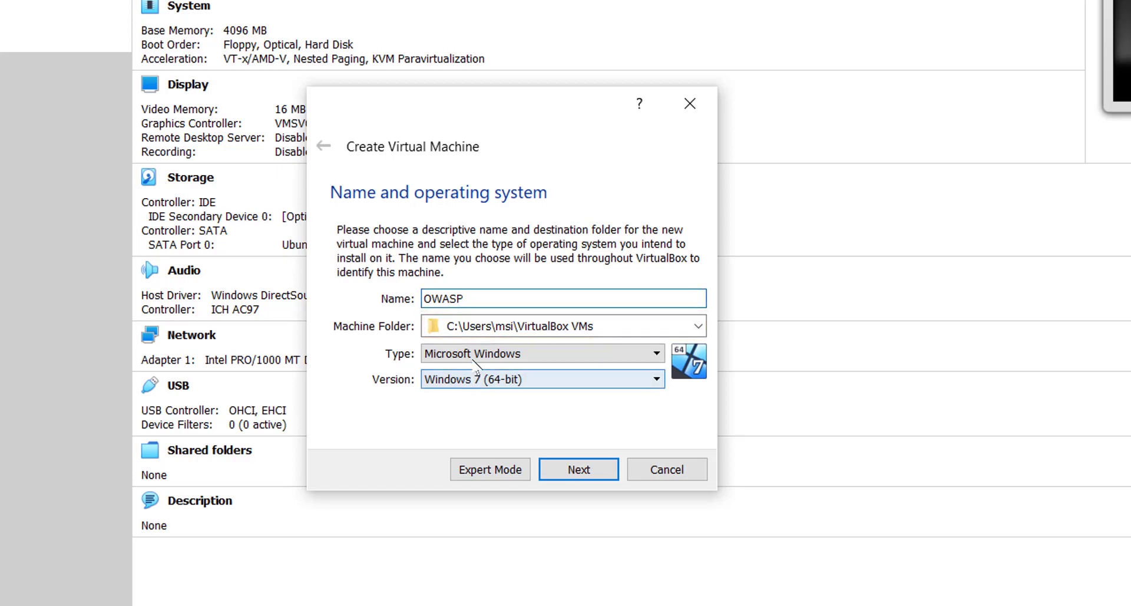
Step: Set type Linux, version Linux 2.6 / 3.x / 4.x (64-bit), and advance to memory size
click(527, 354)
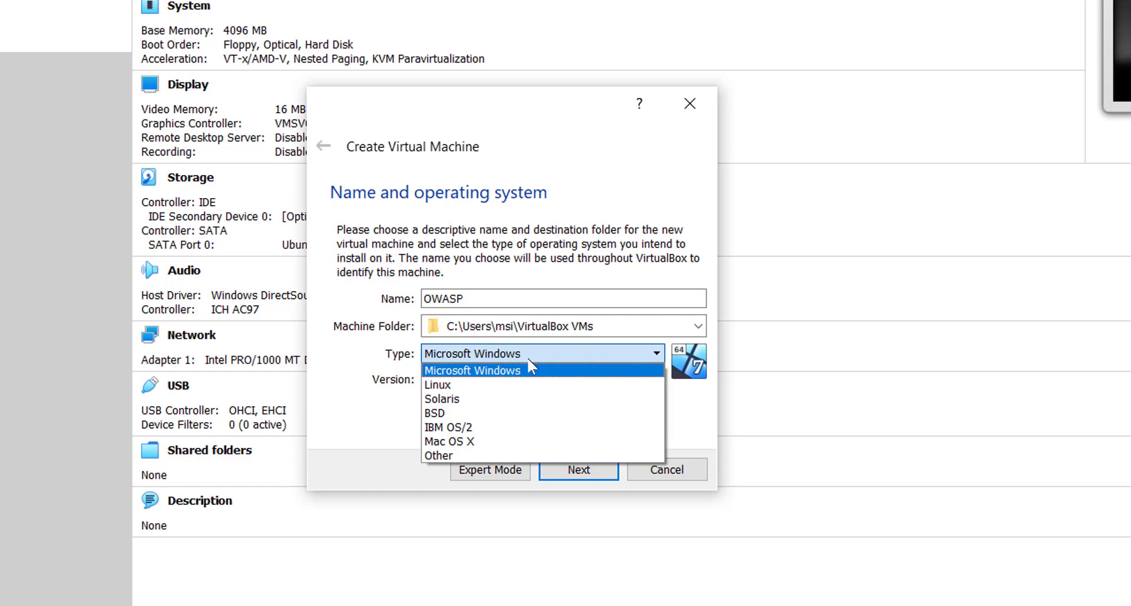
click(526, 384)
click(519, 384)
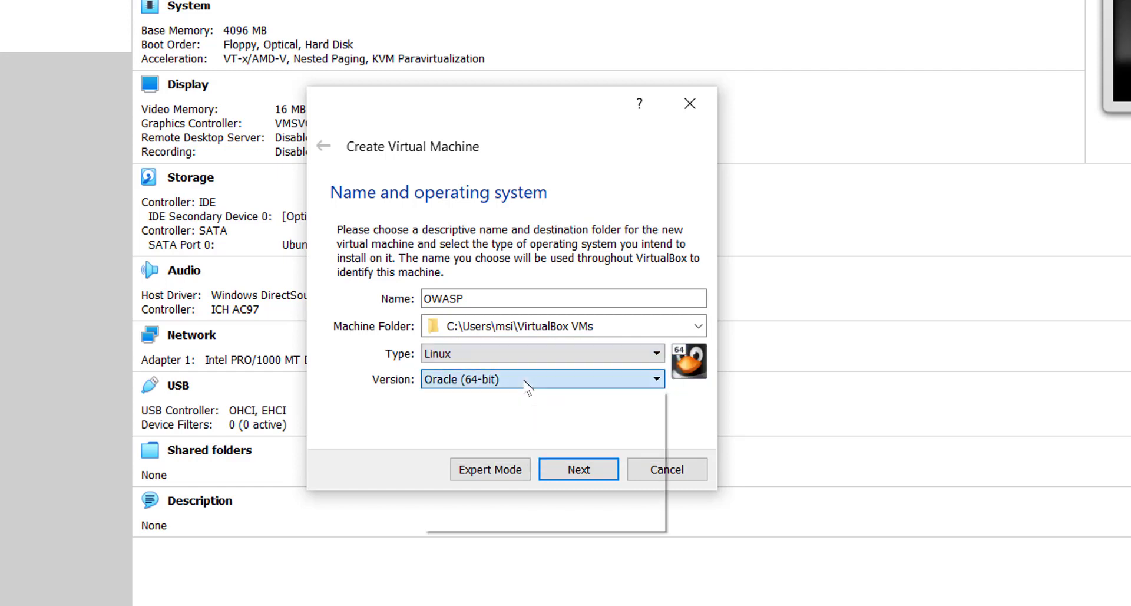
scroll(652, 439, up, 2)
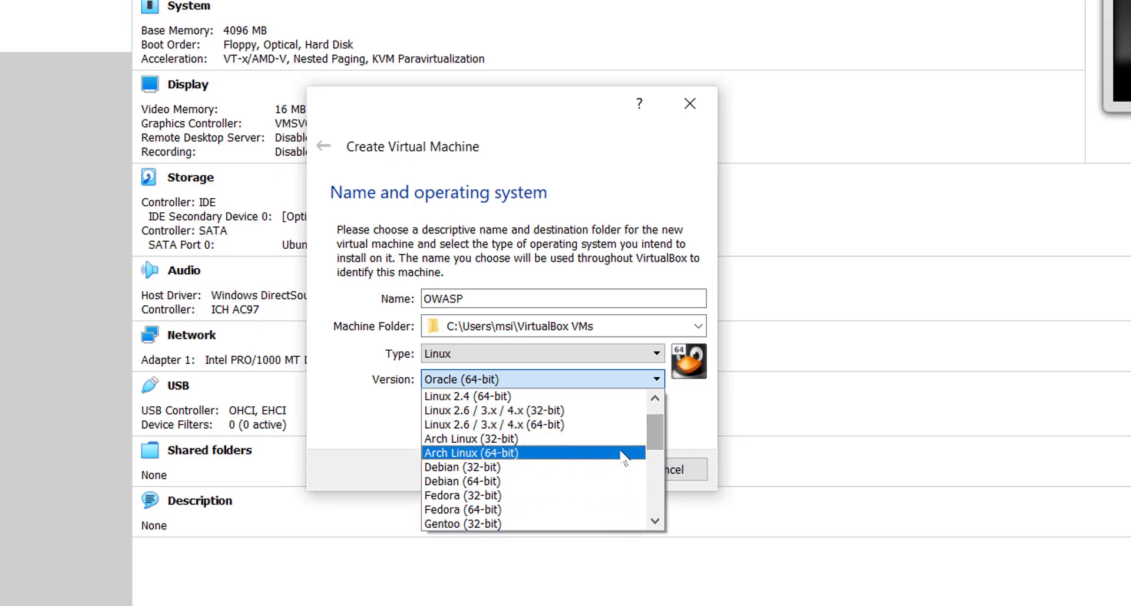
click(591, 430)
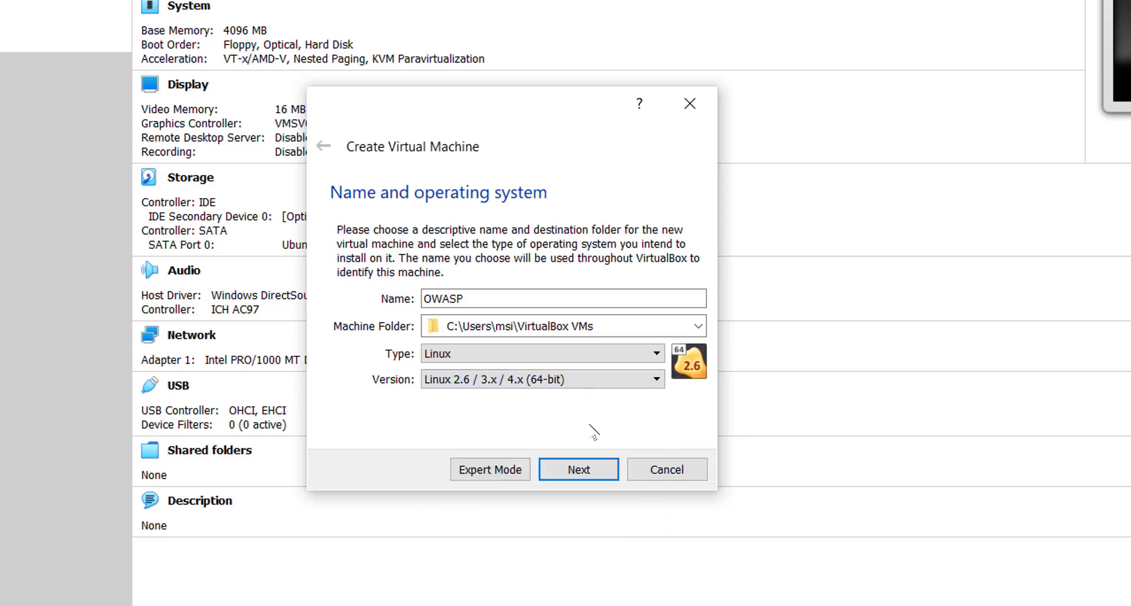
click(606, 470)
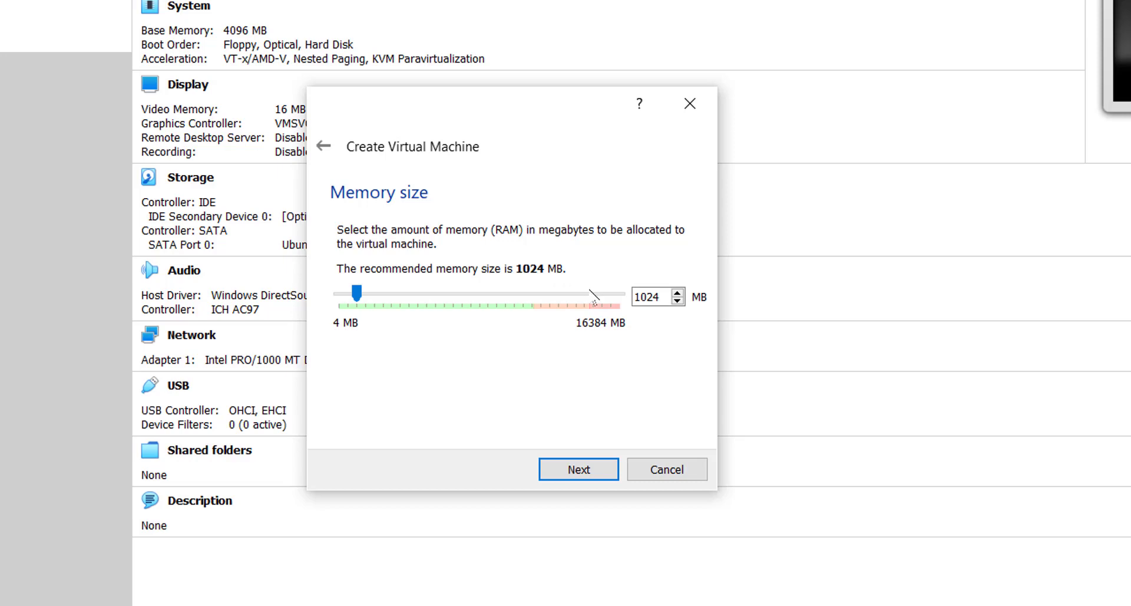
Step: Keep 1024 MB memory, choose an existing disk, and browse into the OWASP_Broken_Web_Apps_VM_1.2 folder
click(602, 474)
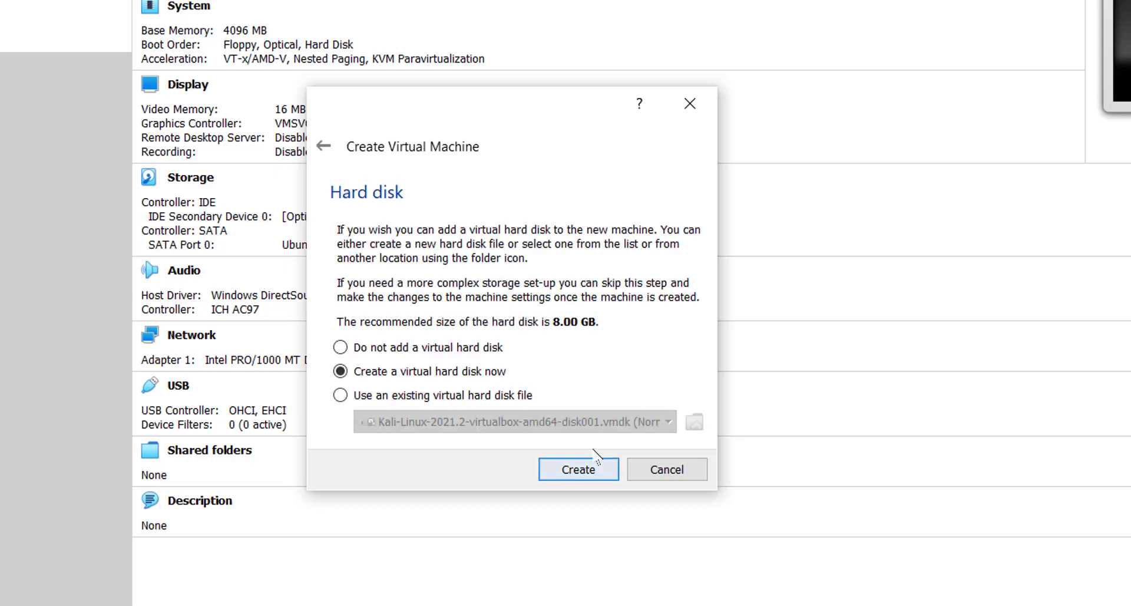
click(362, 399)
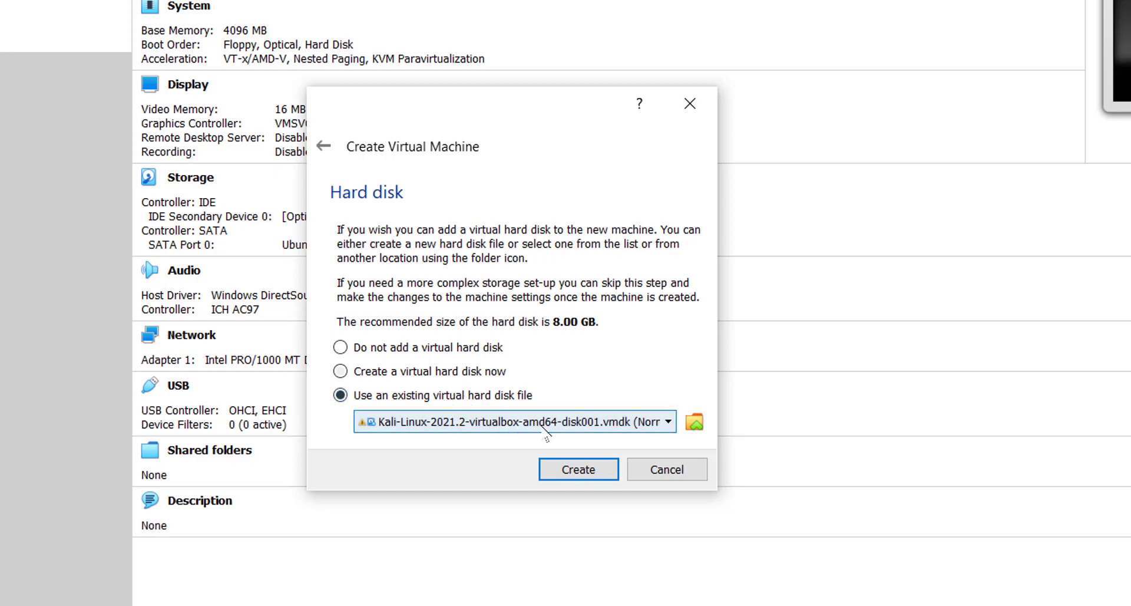
click(695, 421)
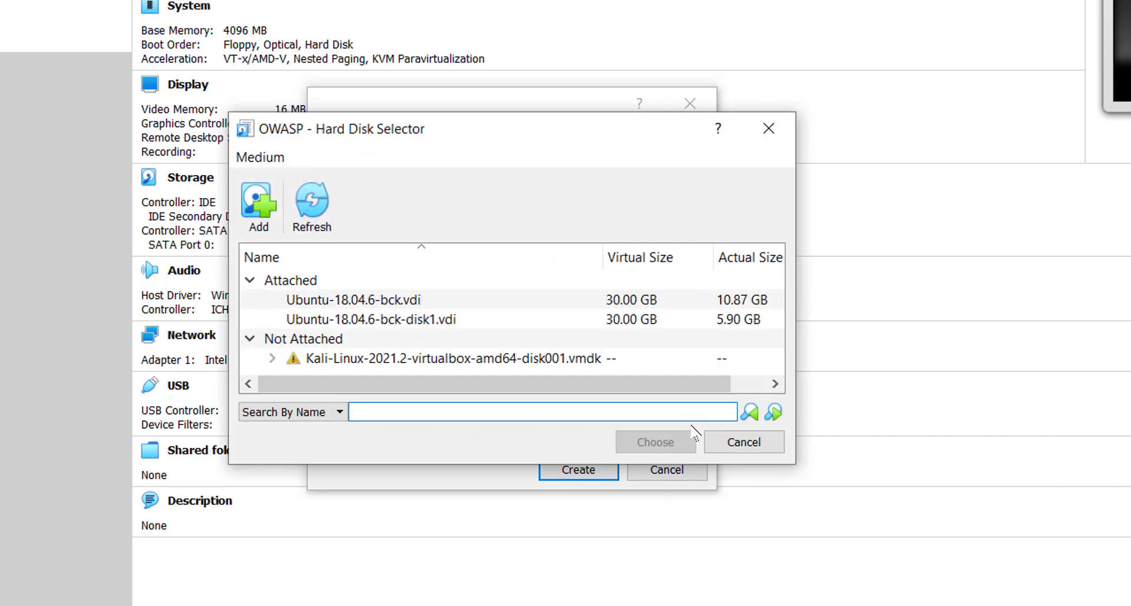
click(259, 203)
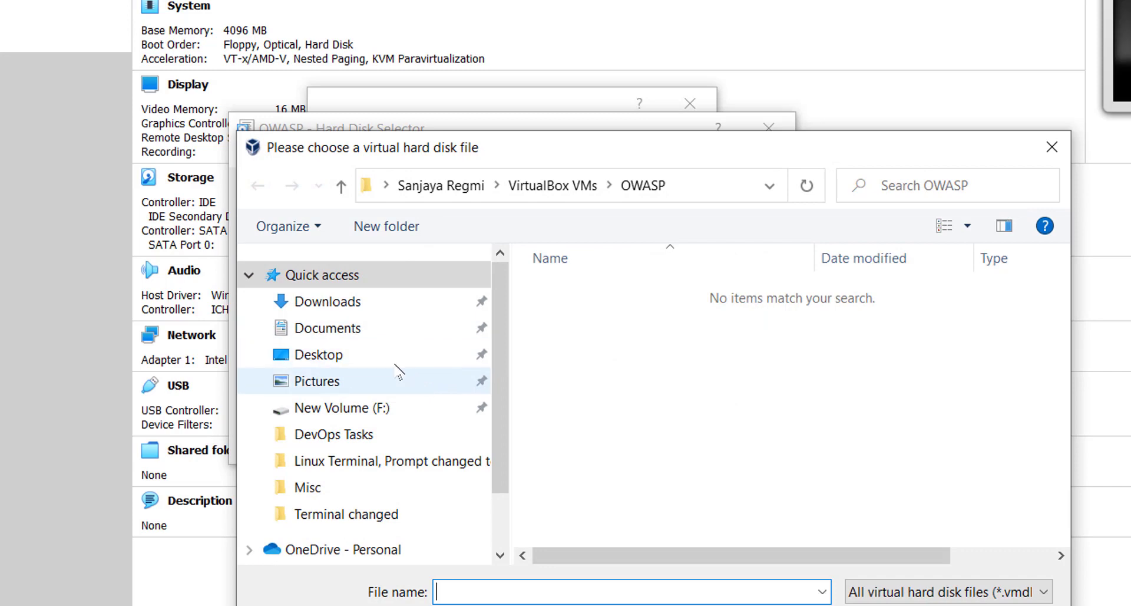
click(386, 302)
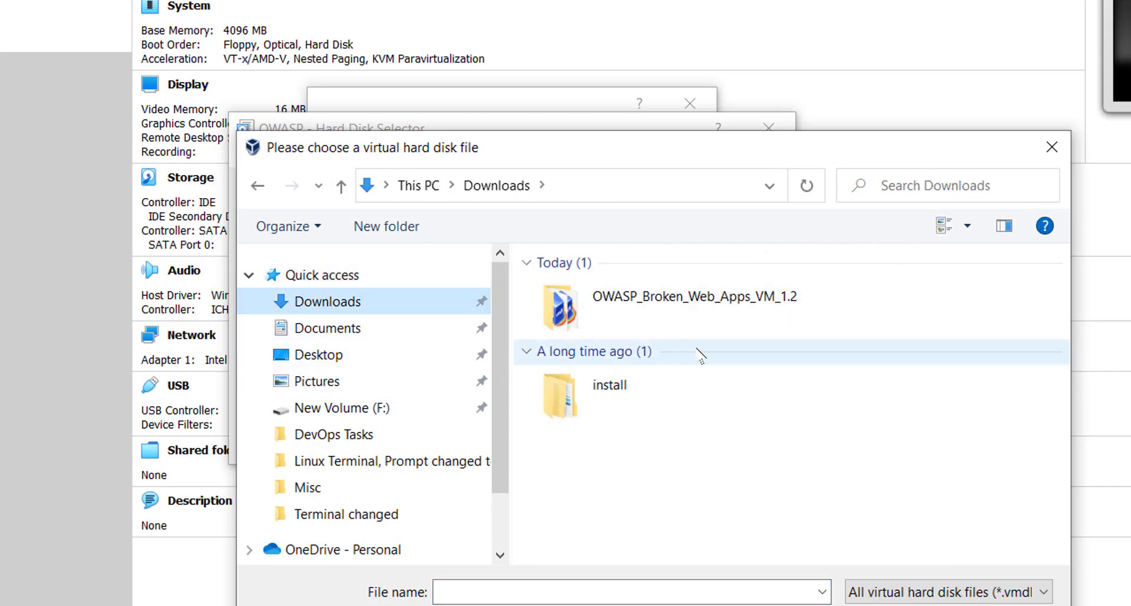
double_click(787, 329)
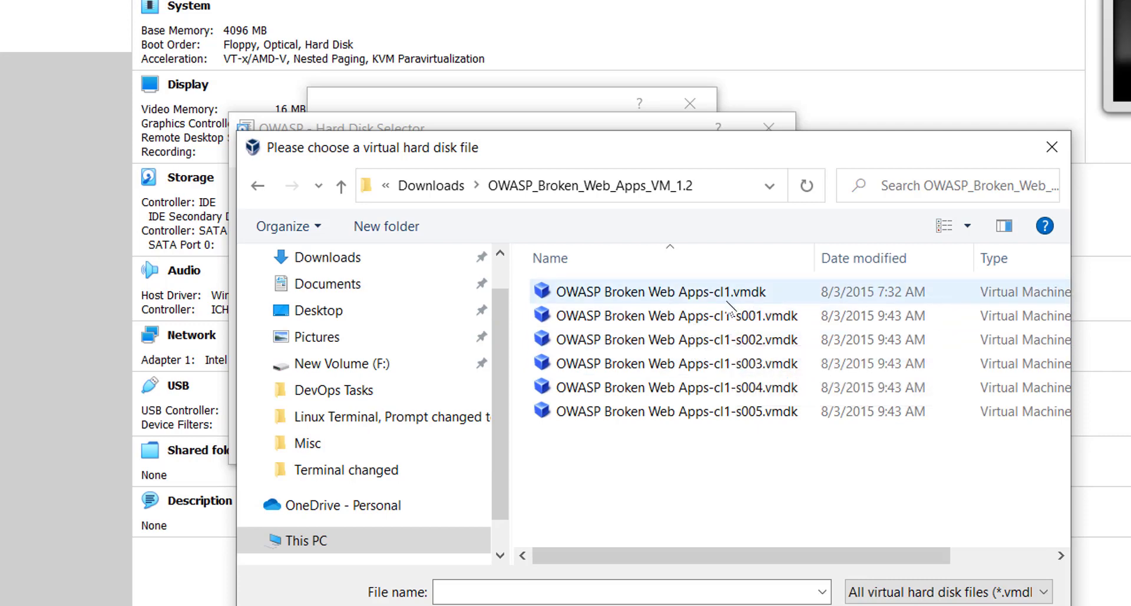
Step: Add and choose OWASP Broken Web Apps-cl1.vmdk, then create the OWASP machine
click(645, 296)
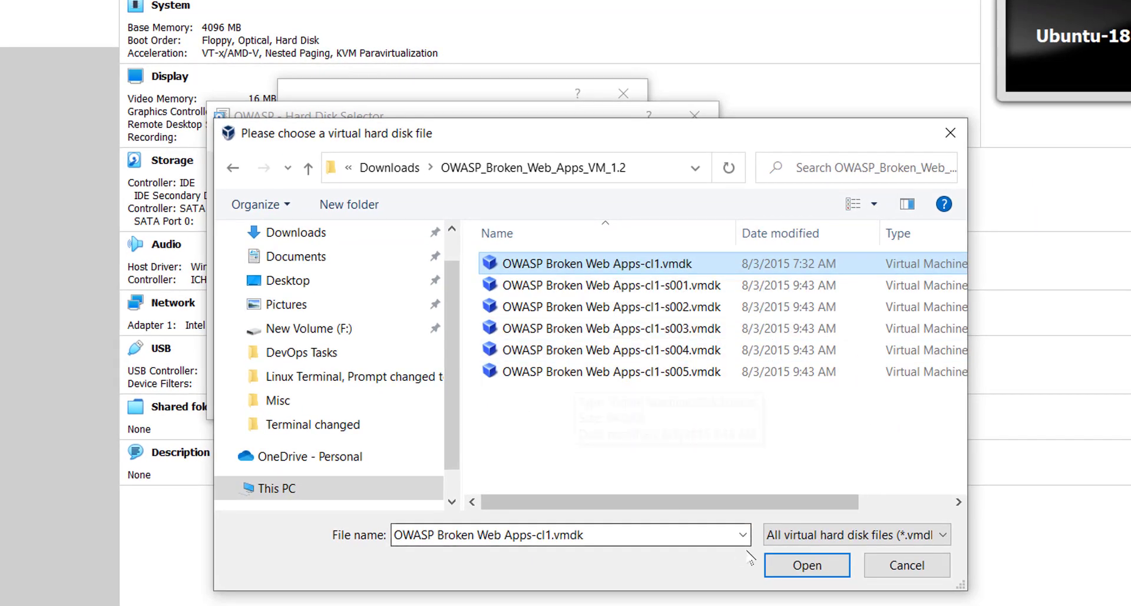
click(813, 565)
click(380, 324)
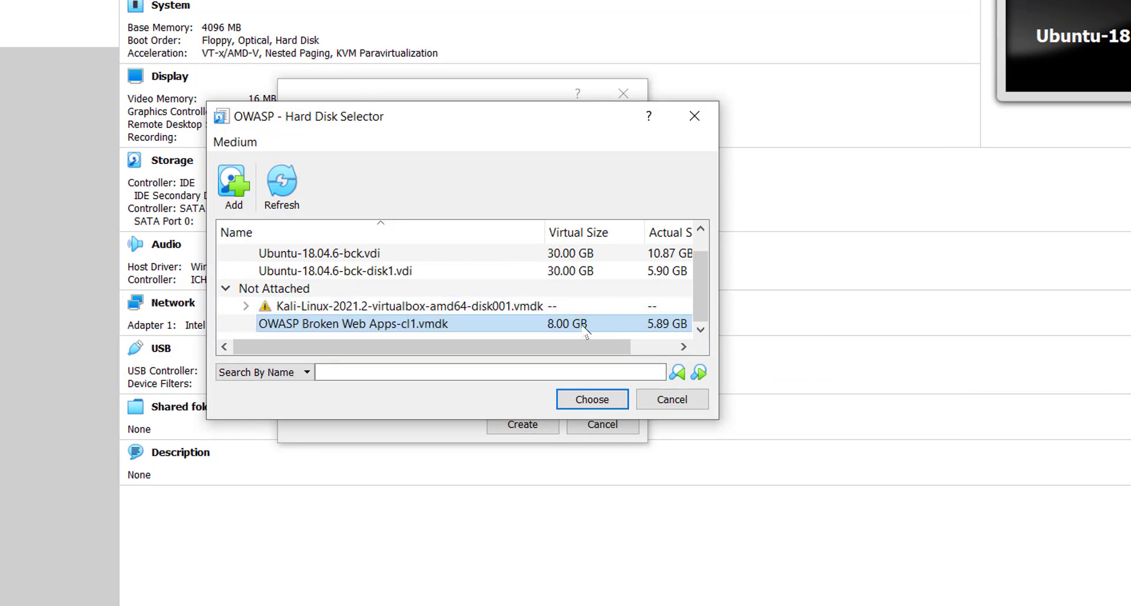
click(593, 399)
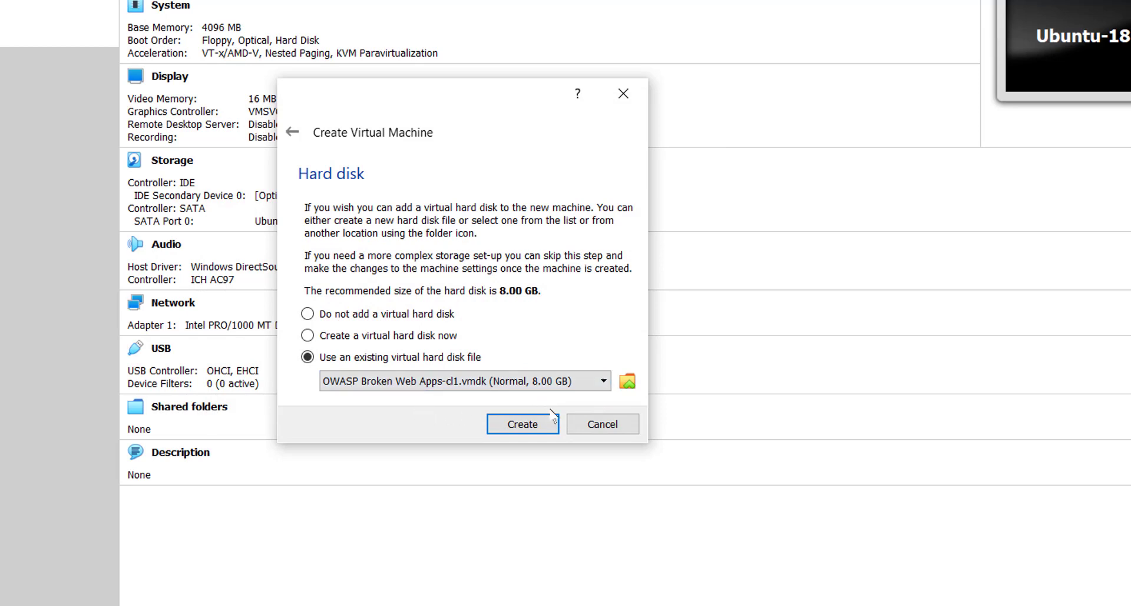
click(554, 430)
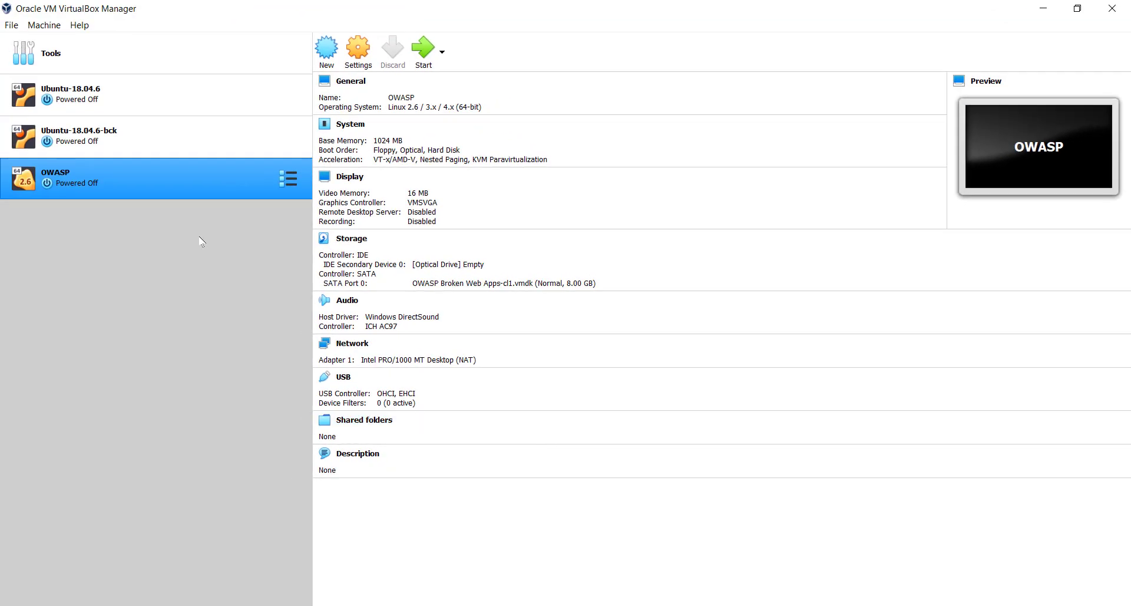
Step: Normal Start the OWASP machine and move its console window into view
right_click(224, 183)
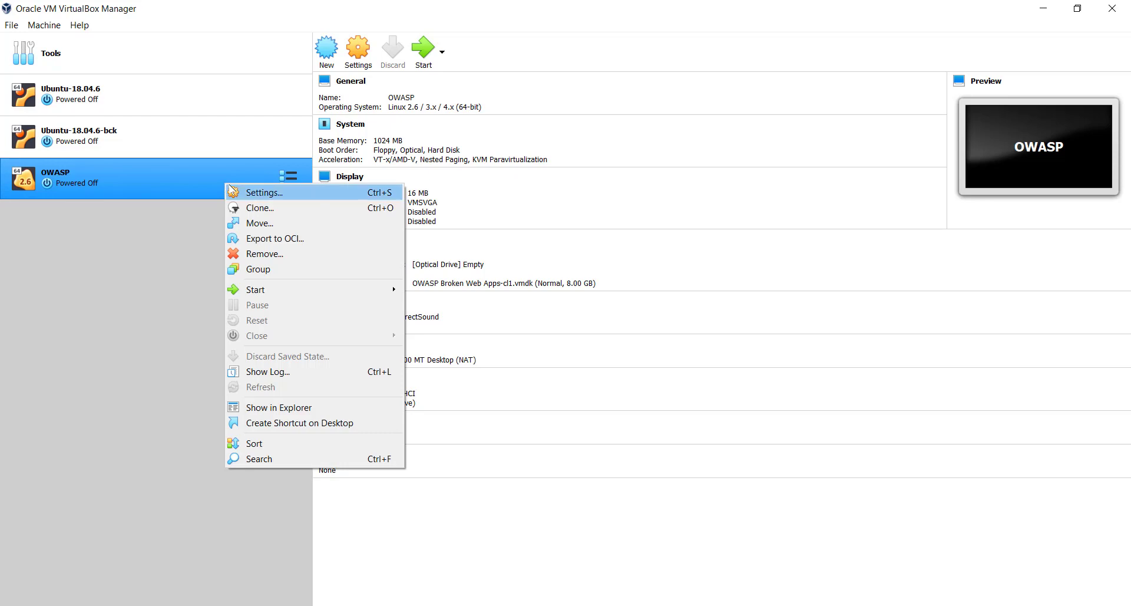
mouse_move(282, 291)
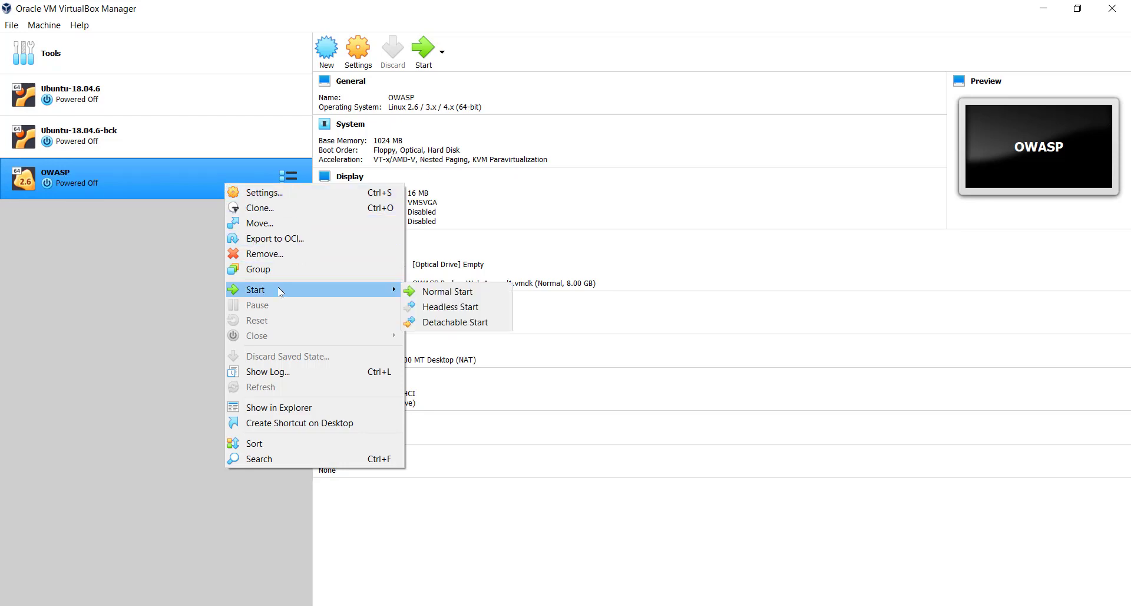
click(465, 291)
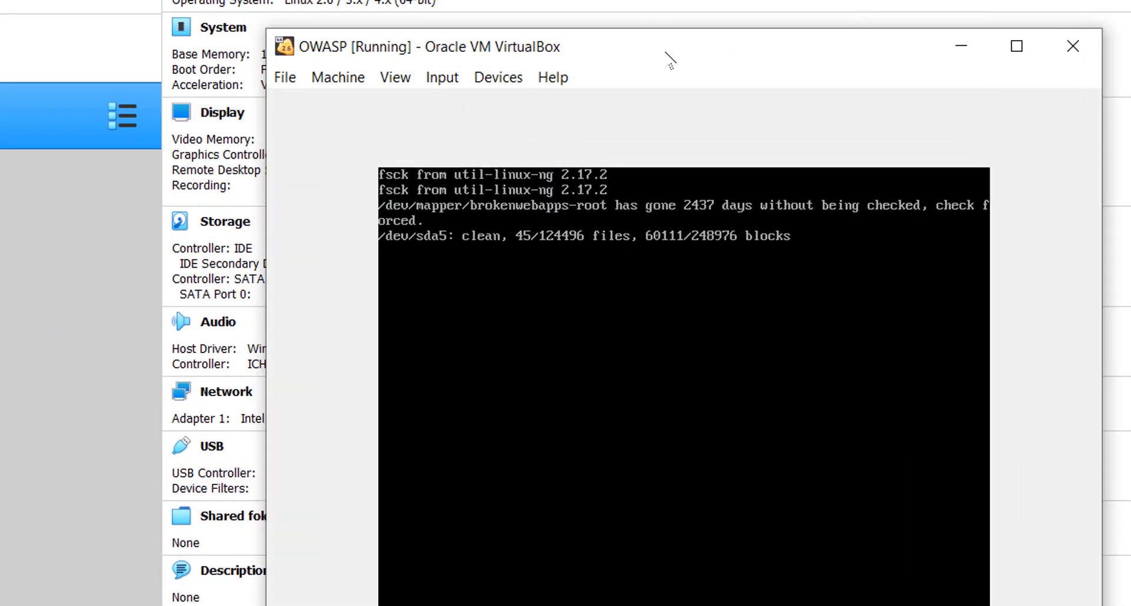
drag(665, 52, 568, 0)
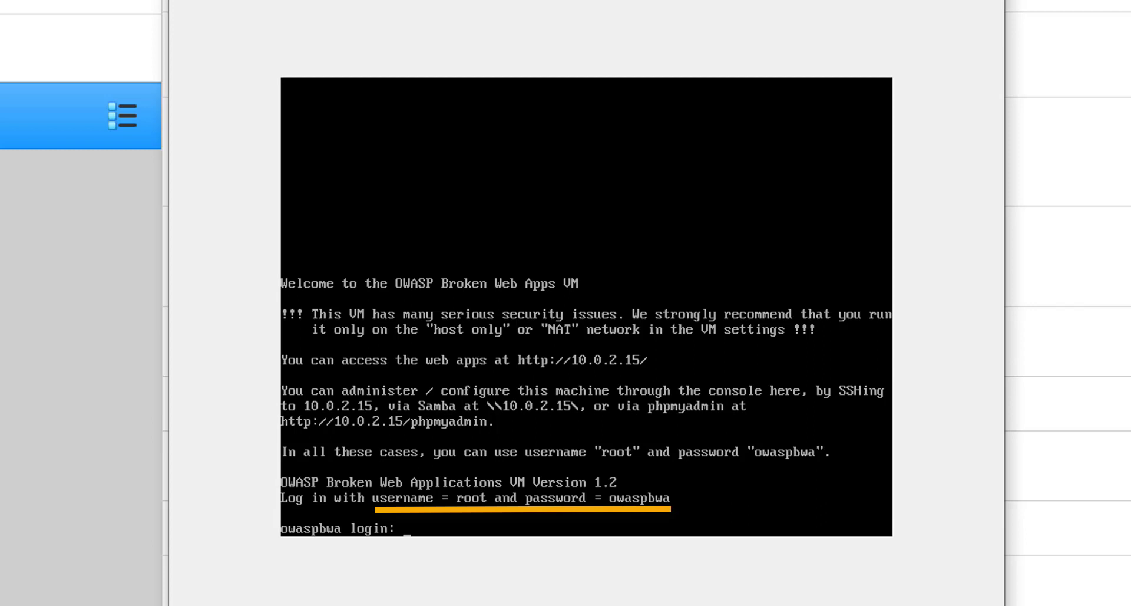
Step: Log in to the OWASP console as root with the account password
text(root)
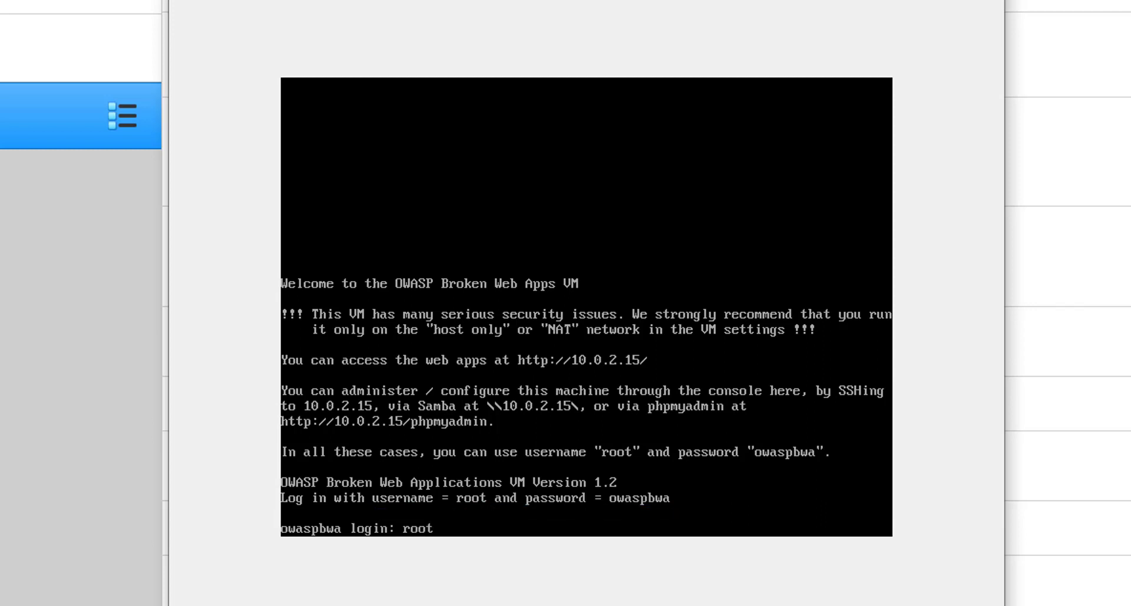
key(Return)
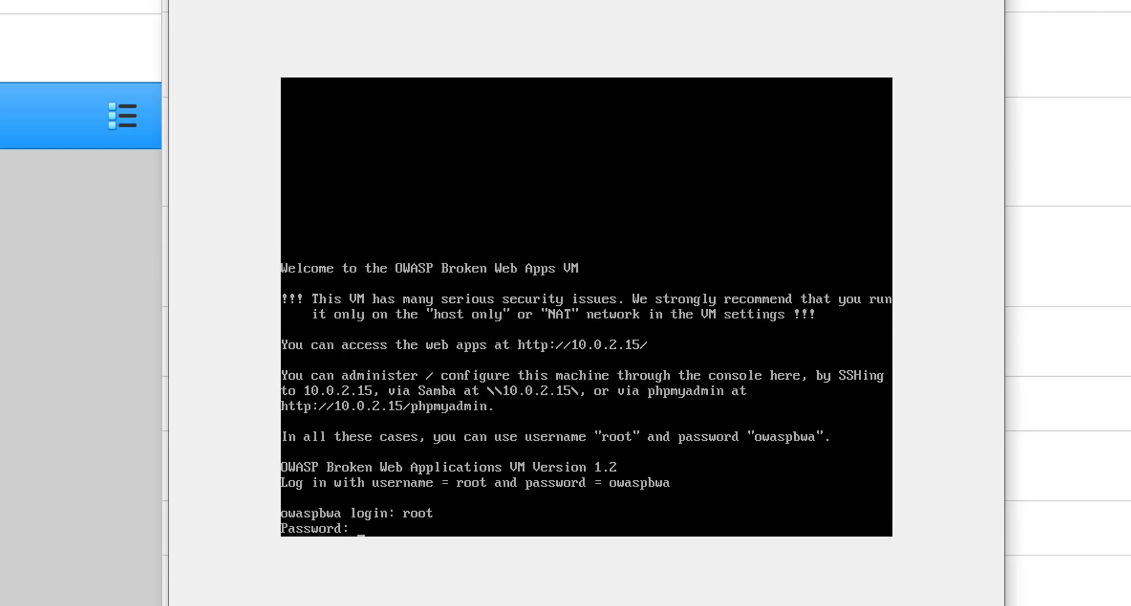
key(Return)
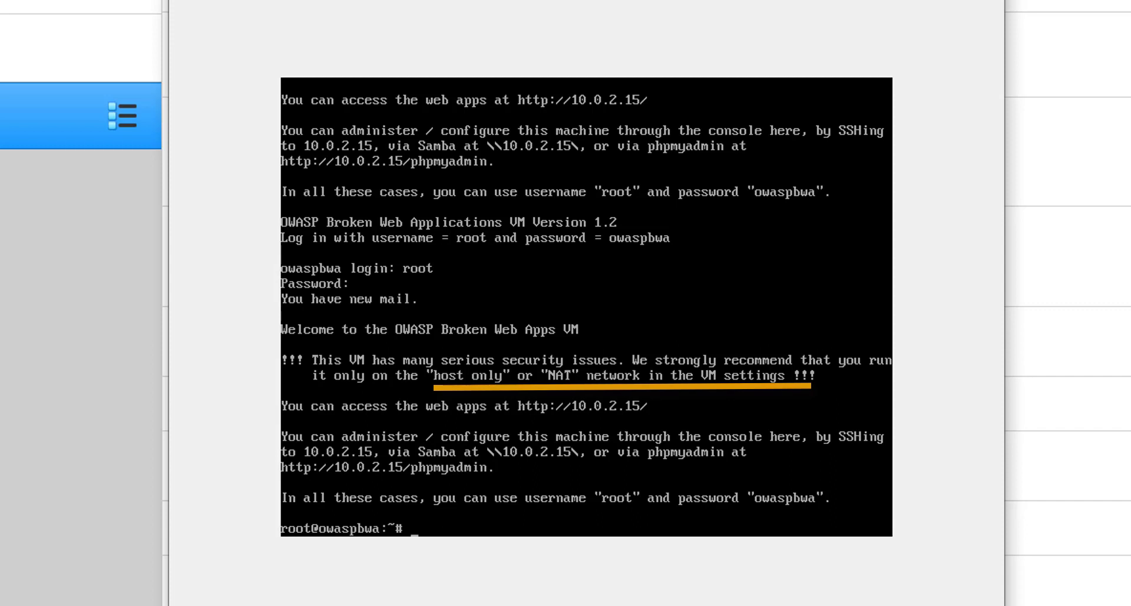
Step: Clear the screen and run 'ip add' to show address 10.0.2.15
key(ctrl+l)
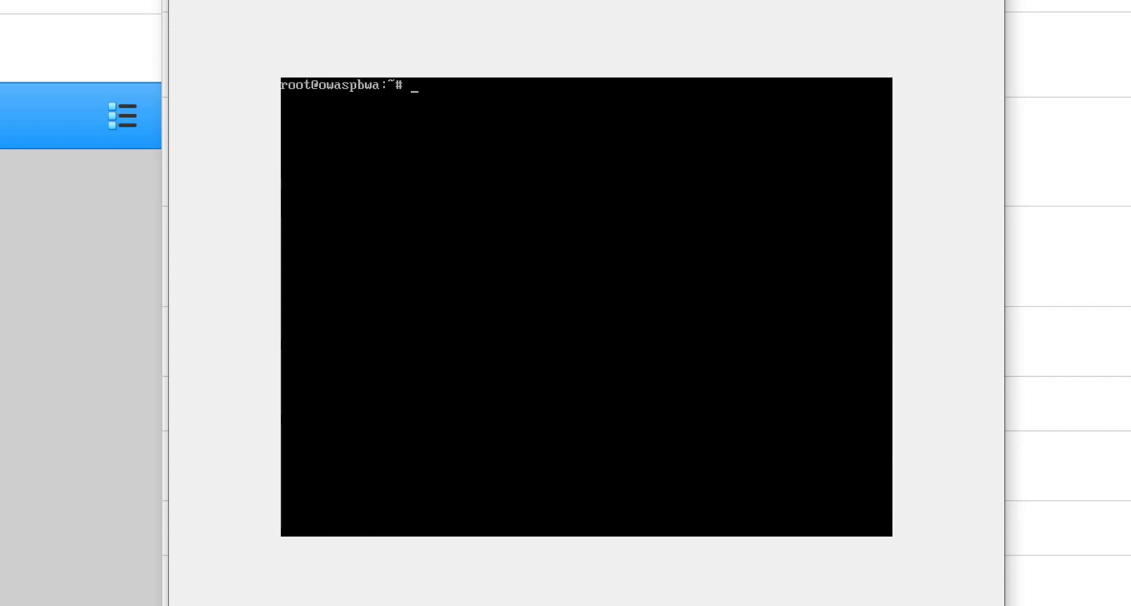
text(ip add)
key(Return)
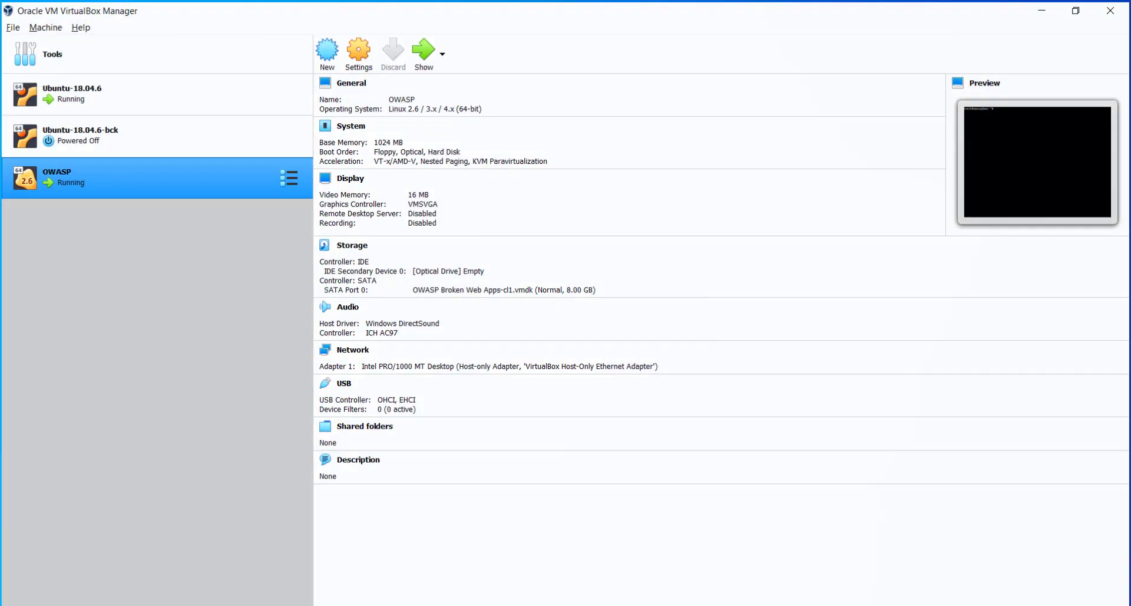
Step: In the Ubuntu-18.04.6 VM, run 'ip addr show' and highlight its address 10.0.2.14
click(134, 88)
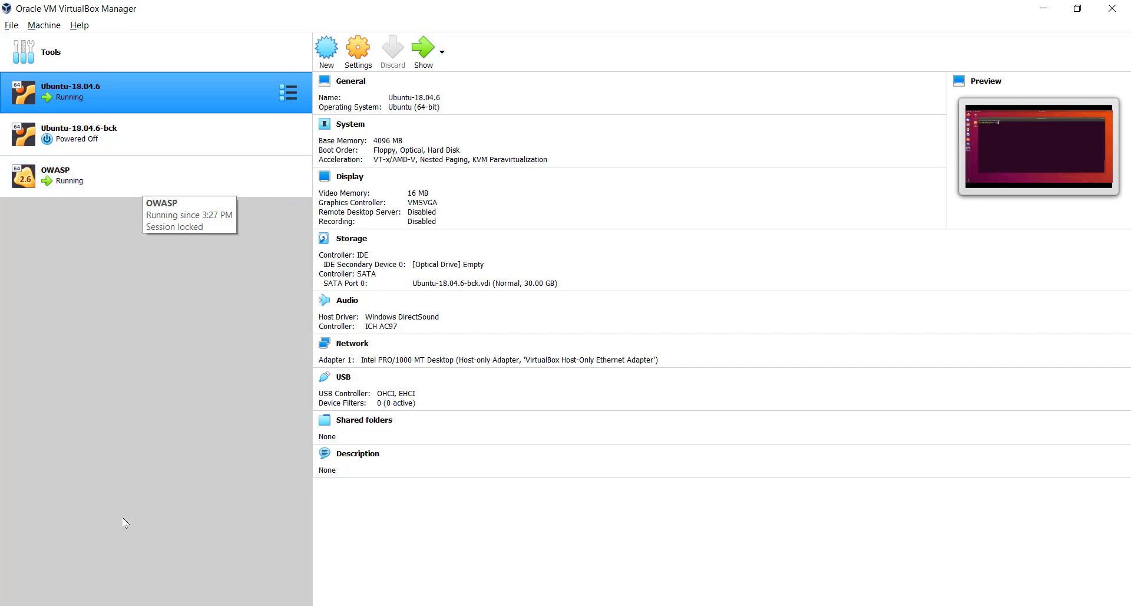
double_click(168, 80)
text(ip addr show)
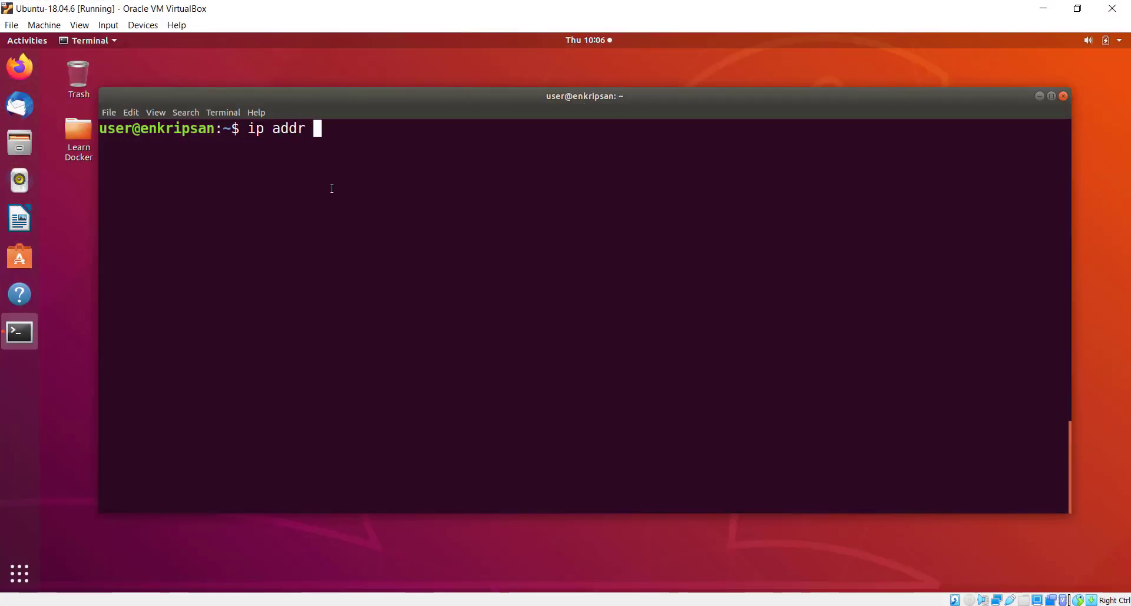
key(Return)
drag(173, 282, 287, 282)
Step: Switch to the OWASP VM console and run 'ip addr show' there too
mouse_move(465, 595)
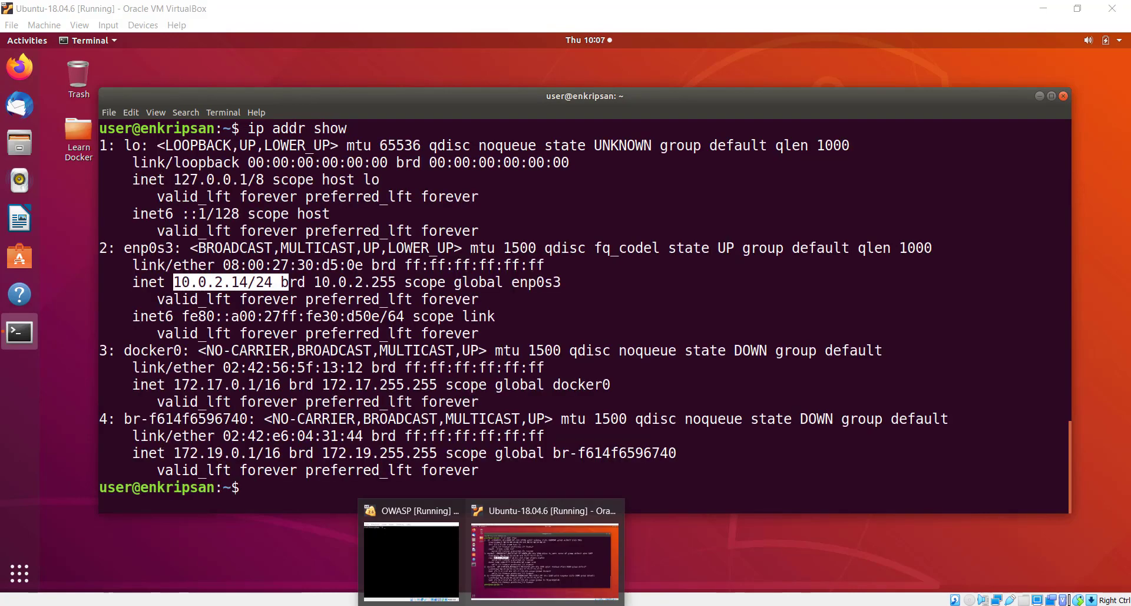
click(434, 567)
text(r show)
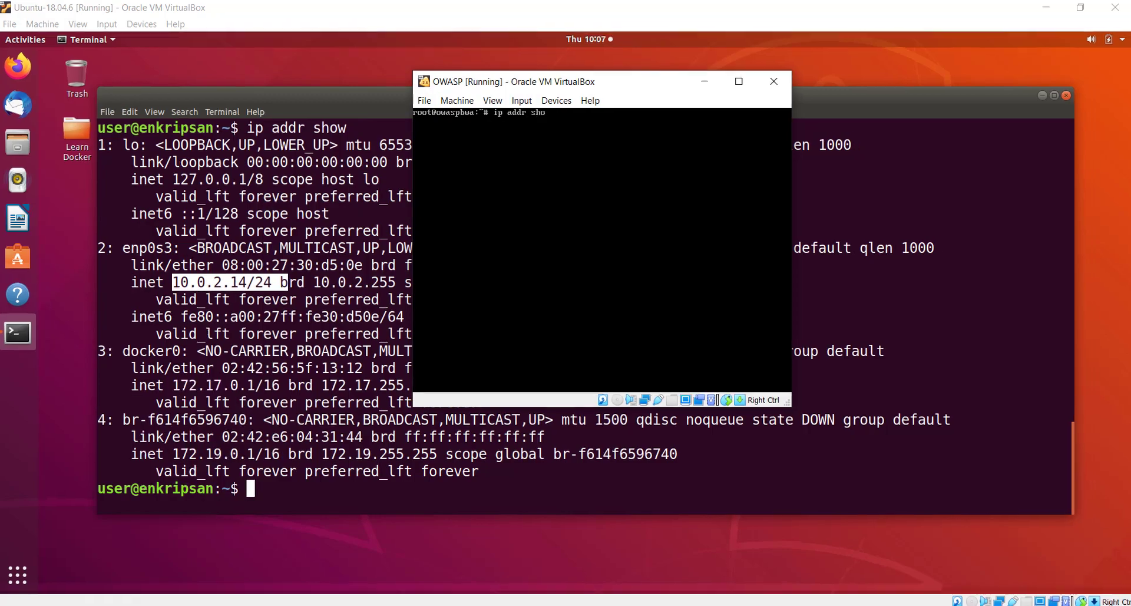
key(Return)
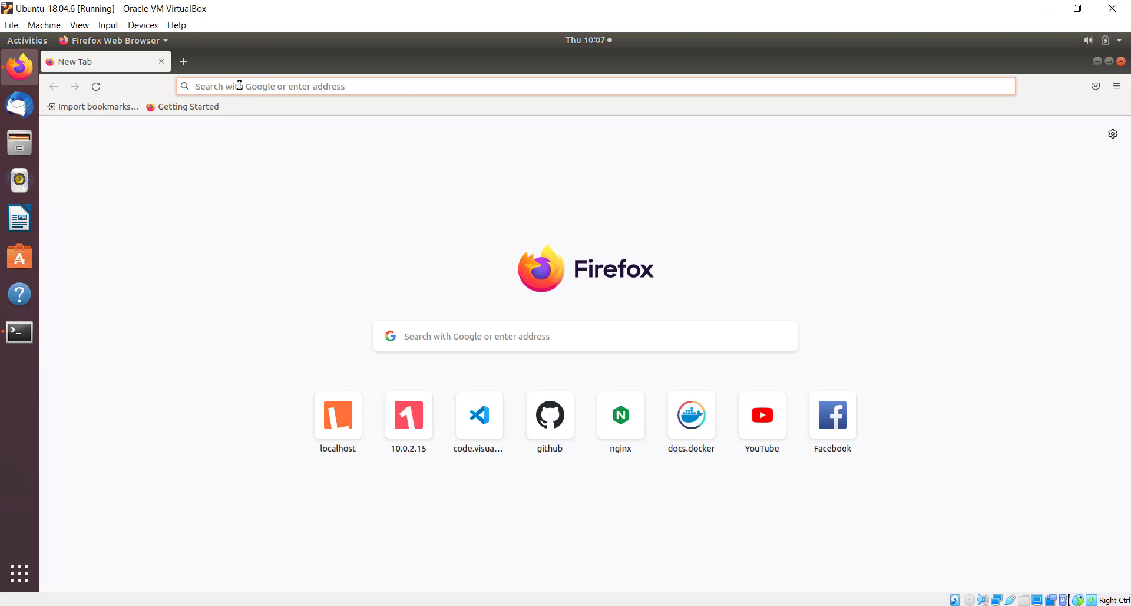
Step: Load the owaspbwa homepage at 10.0.2.15 in Firefox and scroll through it
click(239, 86)
text(10.0.)
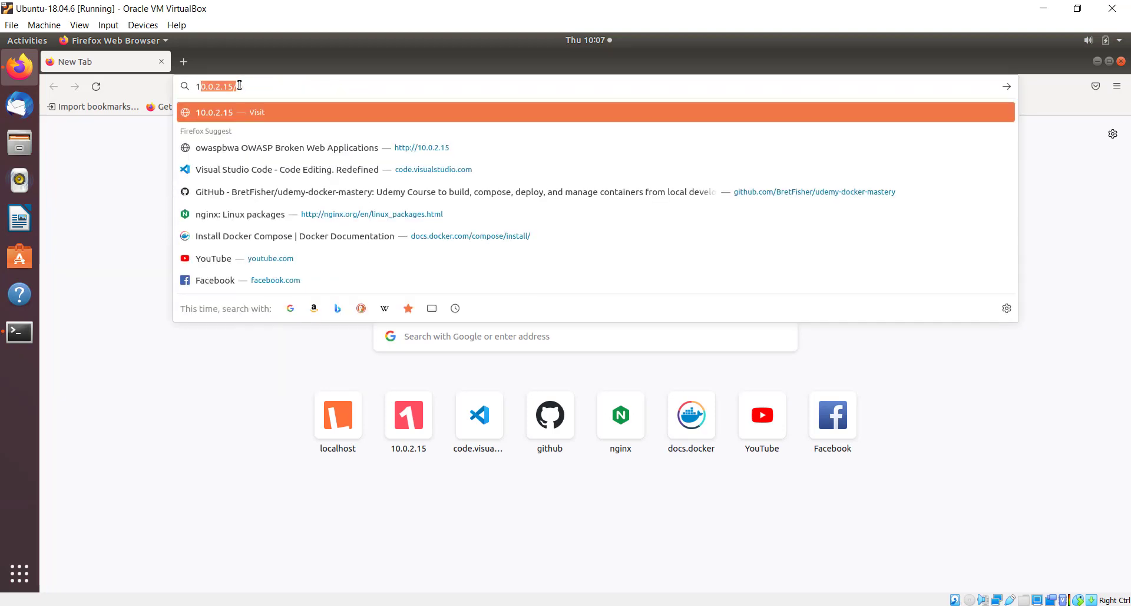
text(2.15)
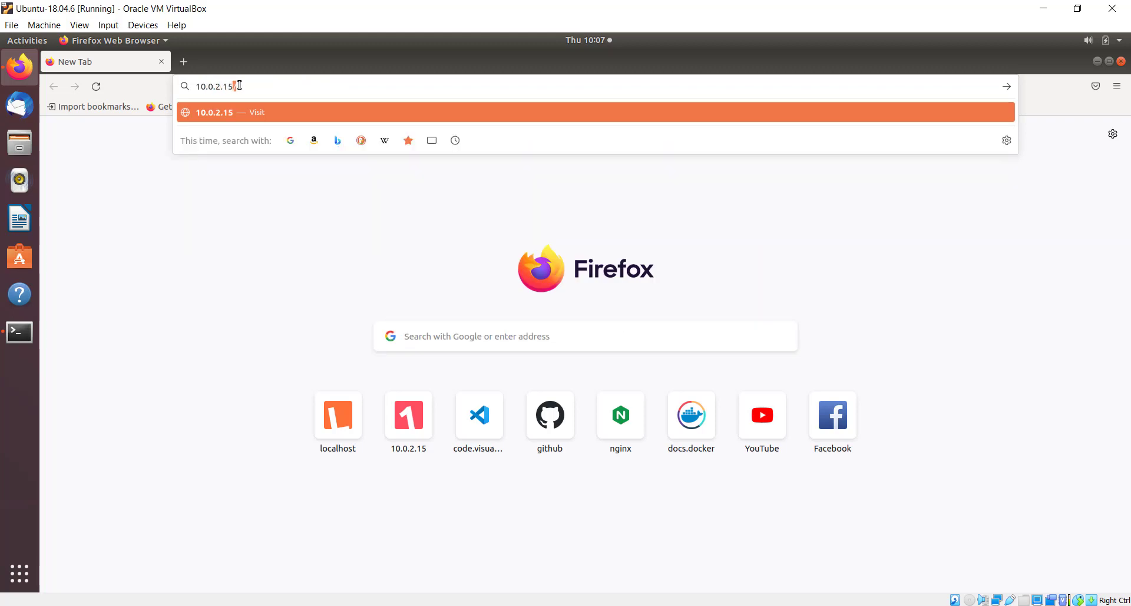
key(Return)
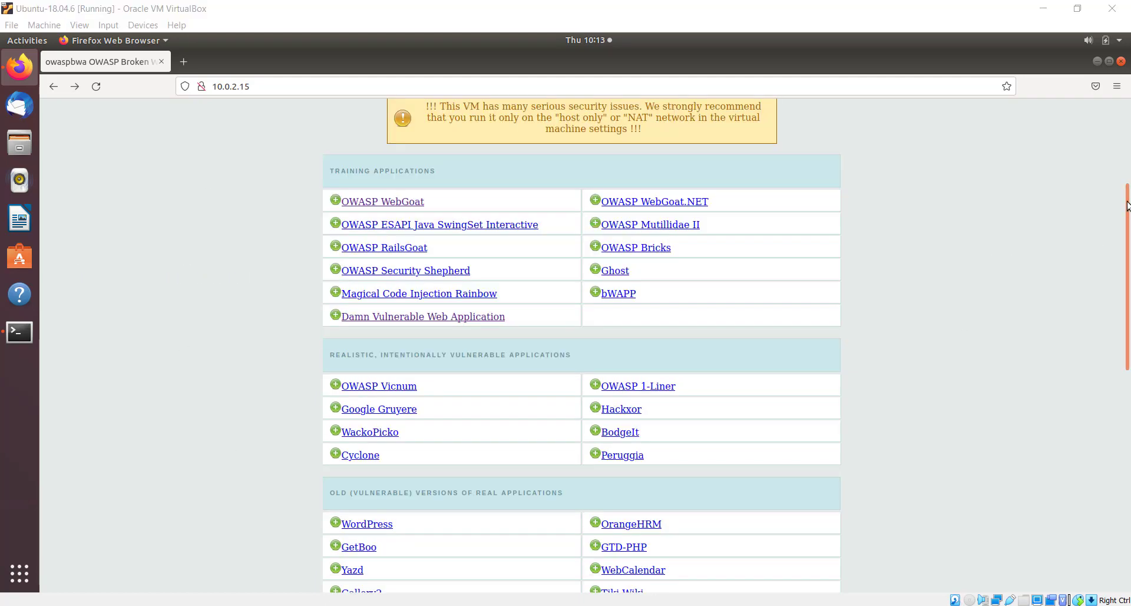
drag(1127, 205, 1128, 83)
drag(1127, 134, 1126, 196)
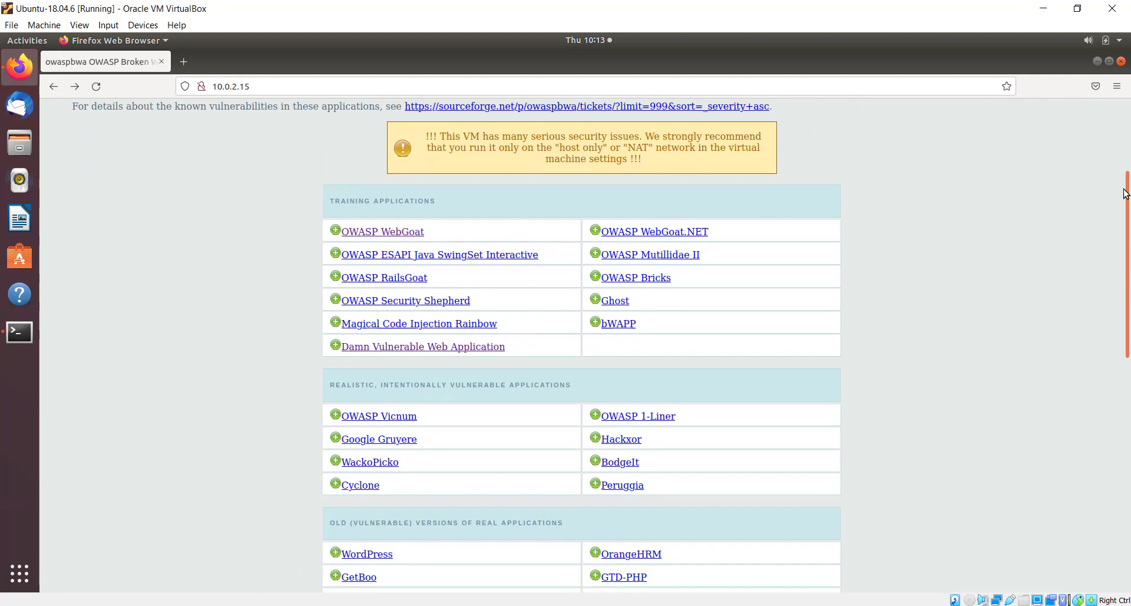
Step: Open the DVWA login page at 10.0.2.15/dvwa/login.php, then return to the homepage
click(394, 350)
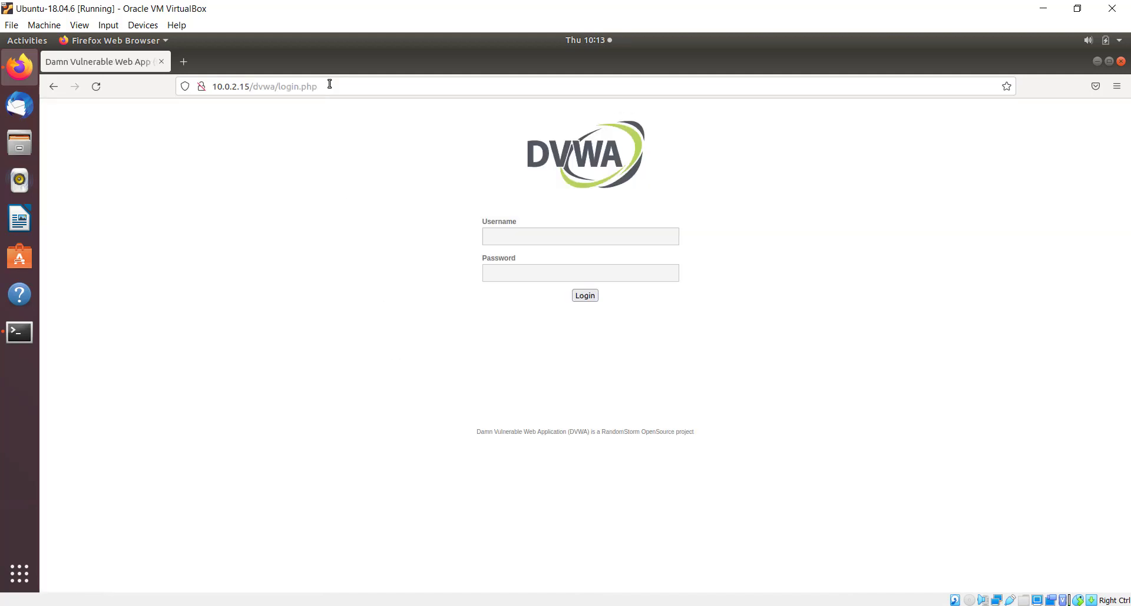
drag(328, 86, 192, 84)
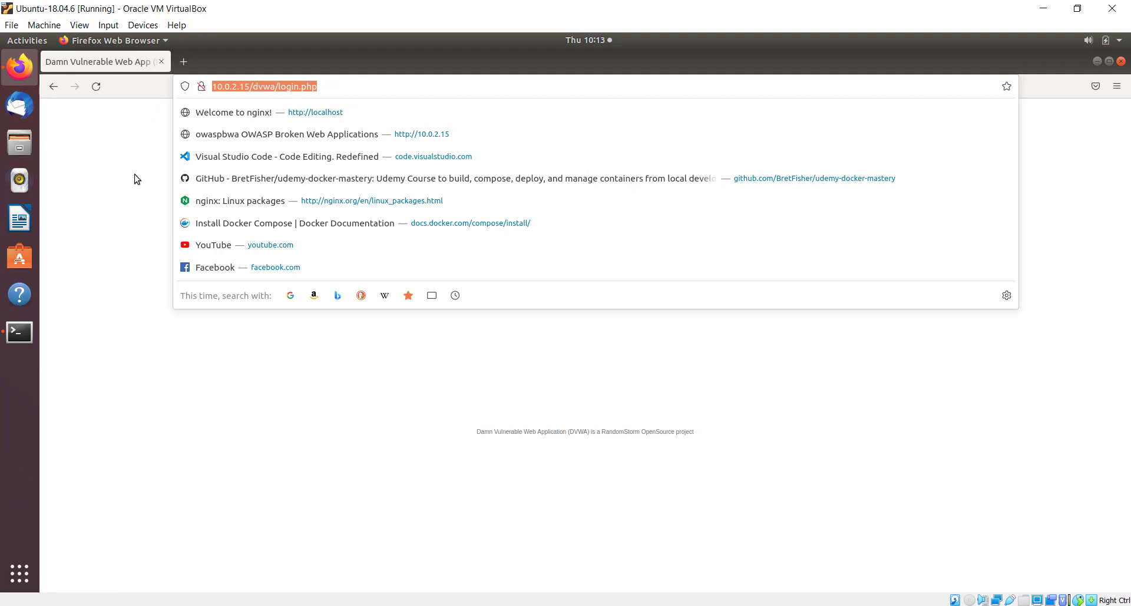
click(97, 322)
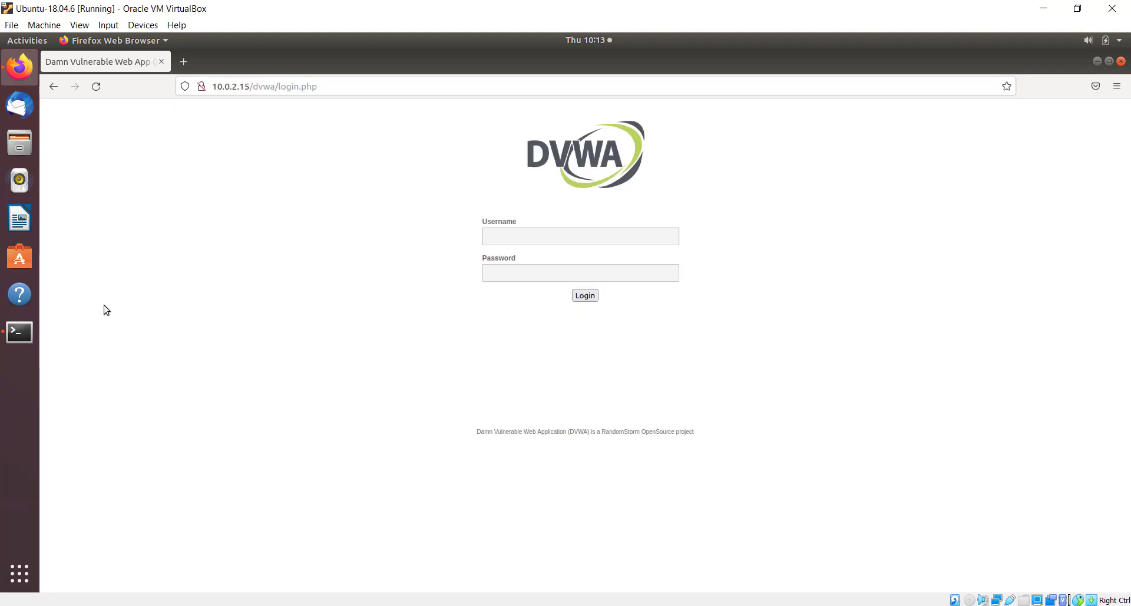
click(53, 87)
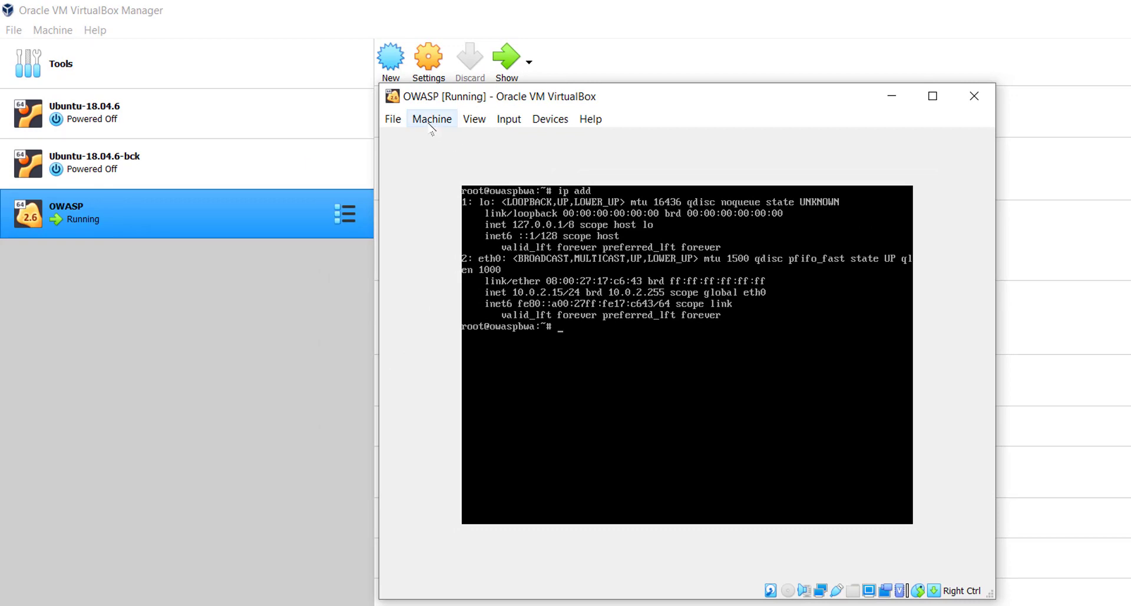
Step: Switch the OWASP VM's network adapter from NAT to Bridged Adapter and save the settings
click(431, 121)
click(522, 143)
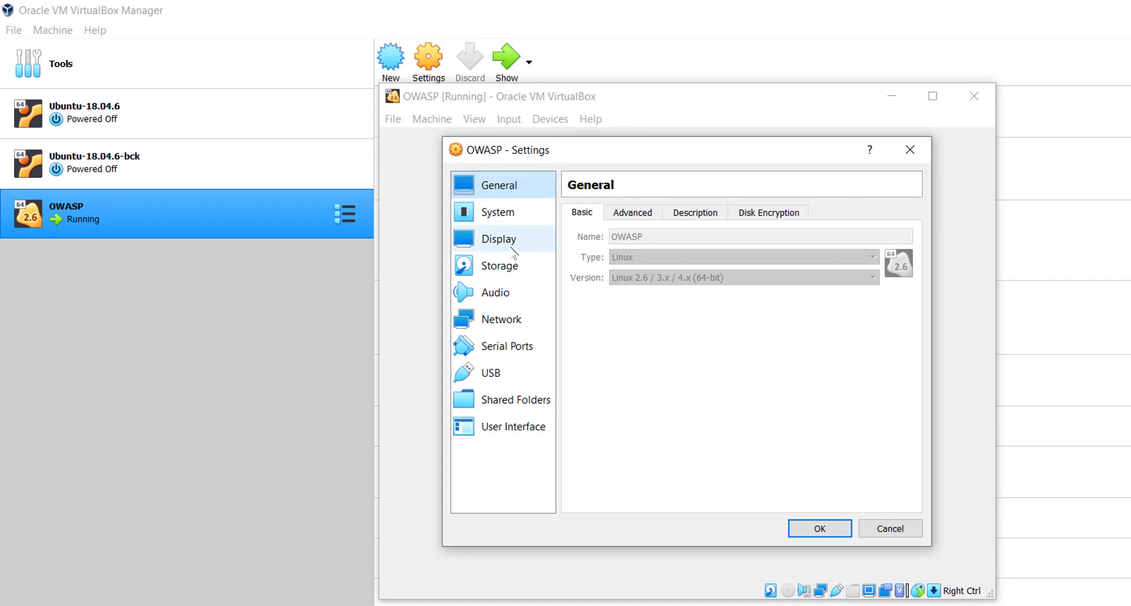
click(531, 322)
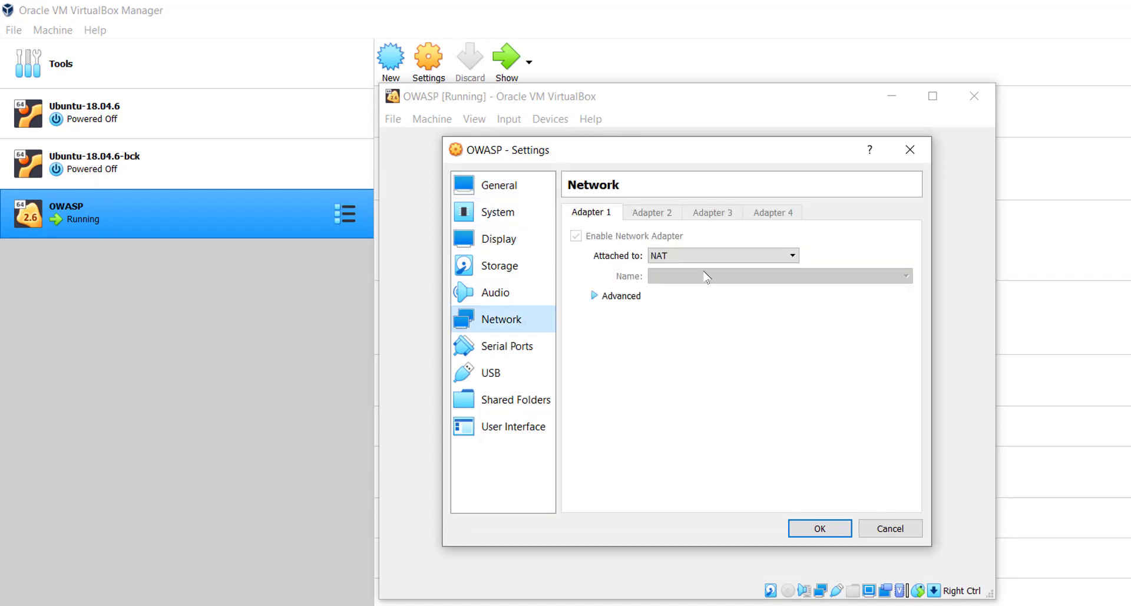
click(754, 255)
click(757, 276)
click(820, 527)
Step: Reboot the OWASP VM from its console
click(419, 327)
key(Return)
key(Return)
text(reboot)
key(Return)
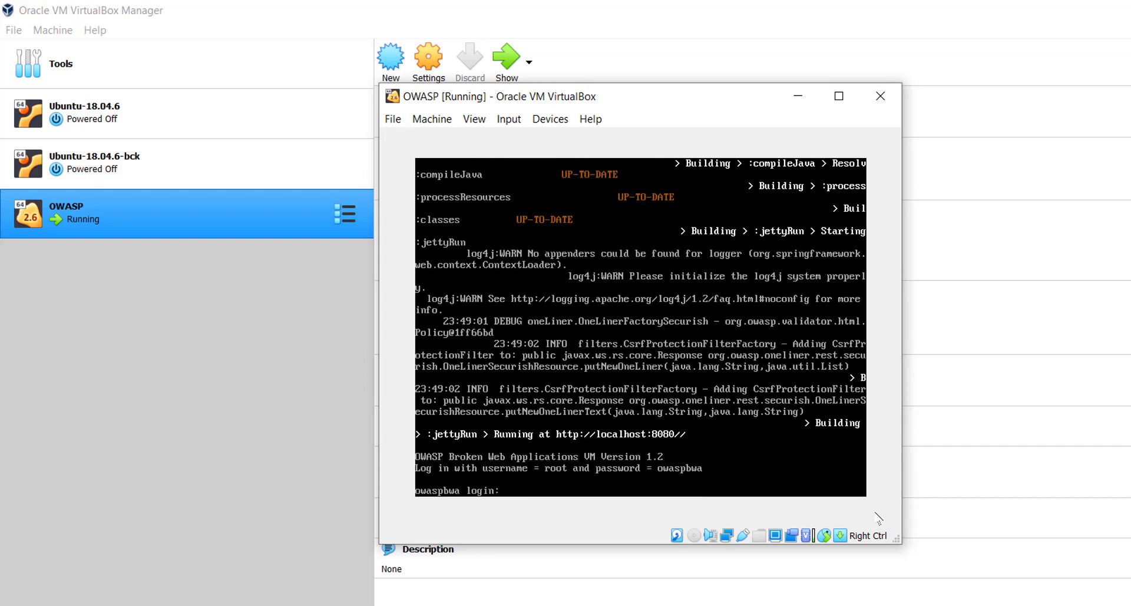
Step: Log back in as root, clear the screen and confirm with ip add that eth0 is 192.168.0.117
text(root)
key(Return)
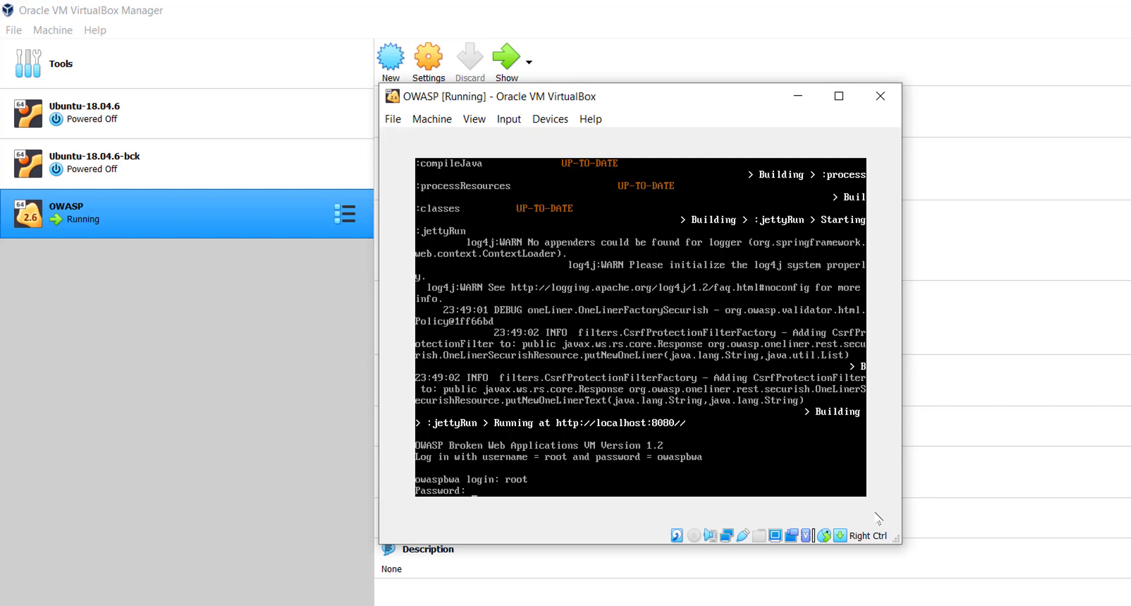
key(Return)
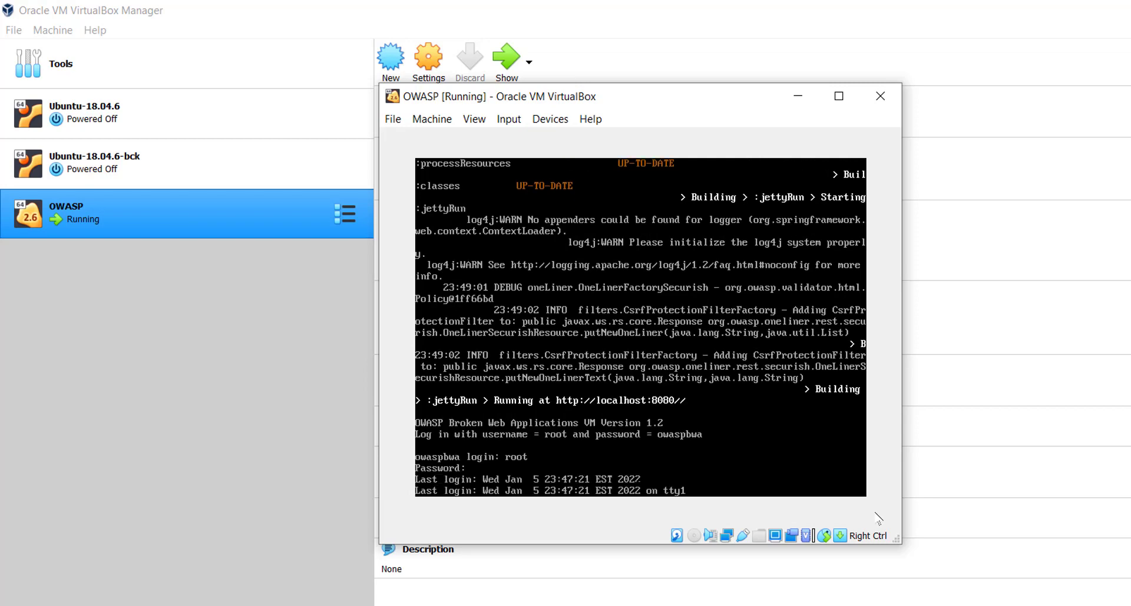
key(Return)
key(Return)
text(clear)
key(Return)
text(ip add)
key(Return)
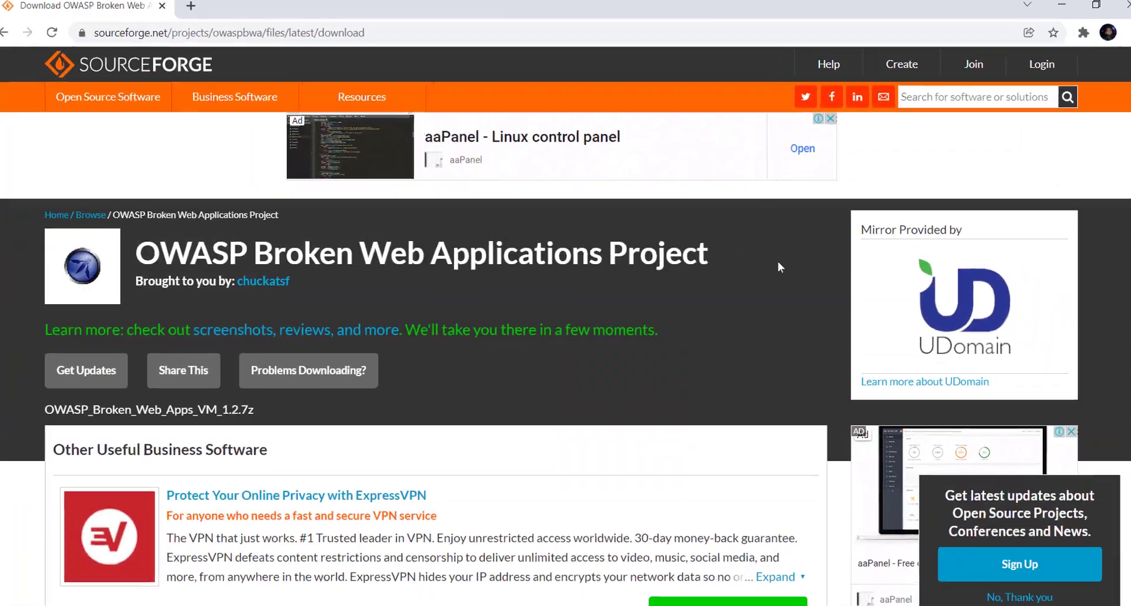
Step: Load 192.168.0.117 in a new Chrome tab and scroll through the owaspbwa application list
click(194, 12)
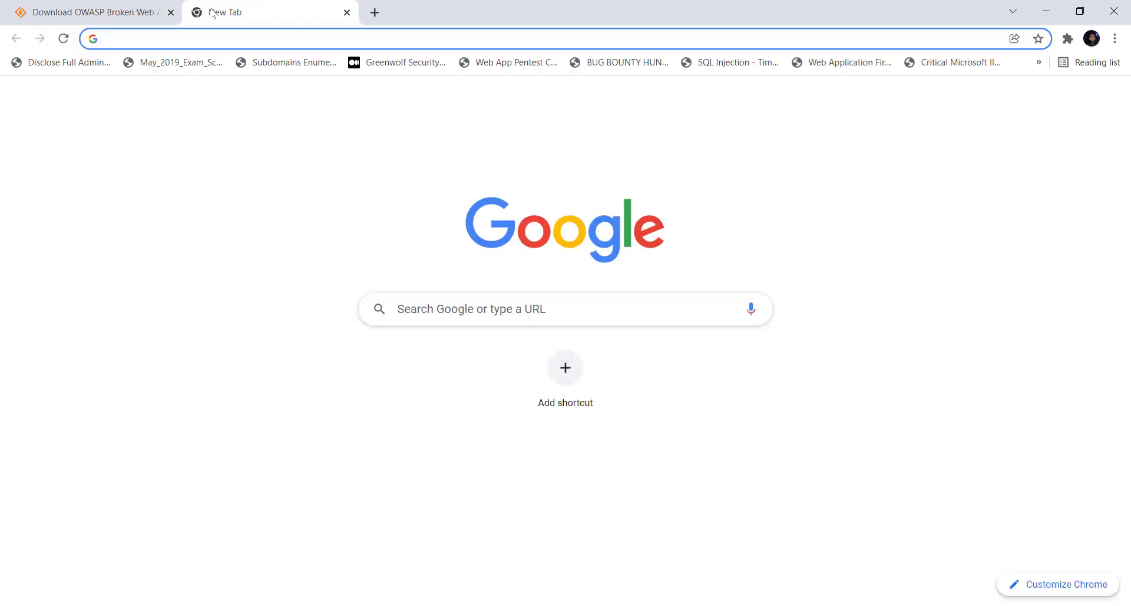
text(192.168.0)
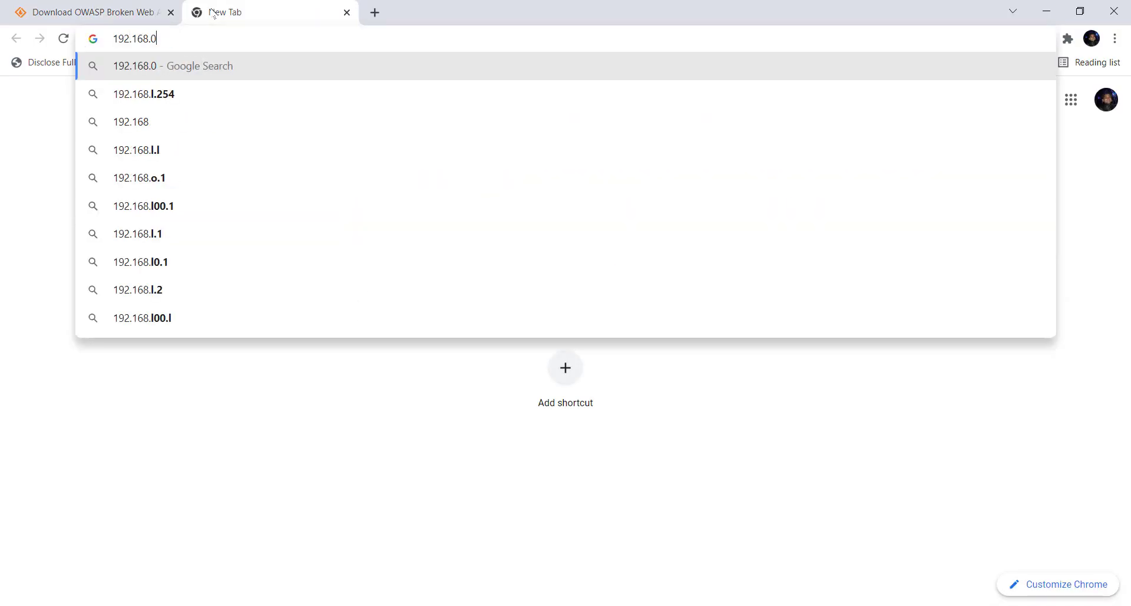
text(.117)
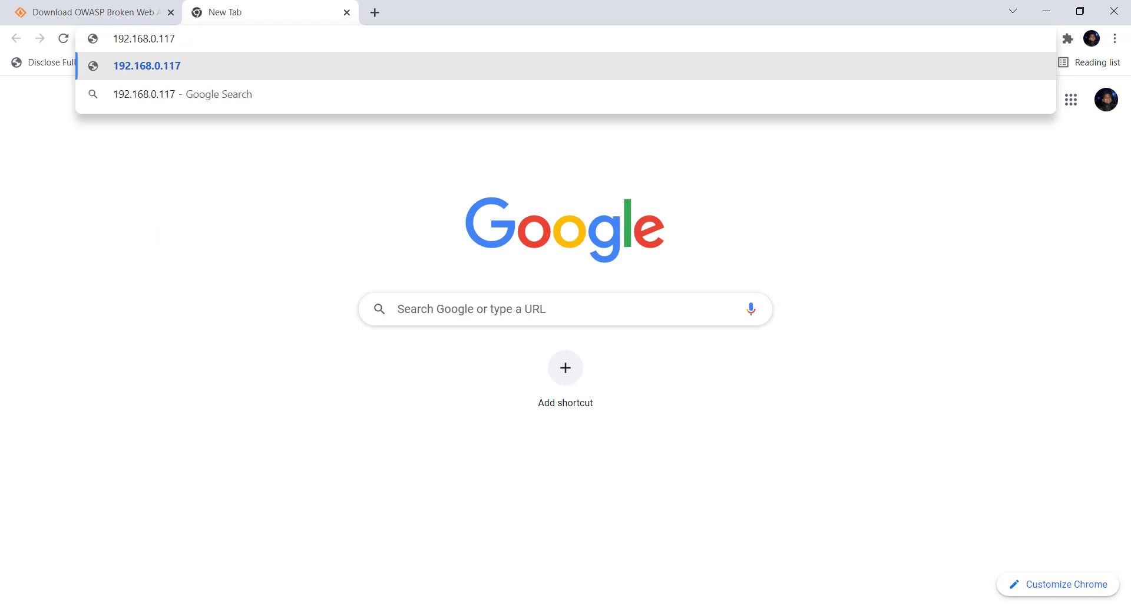
key(Return)
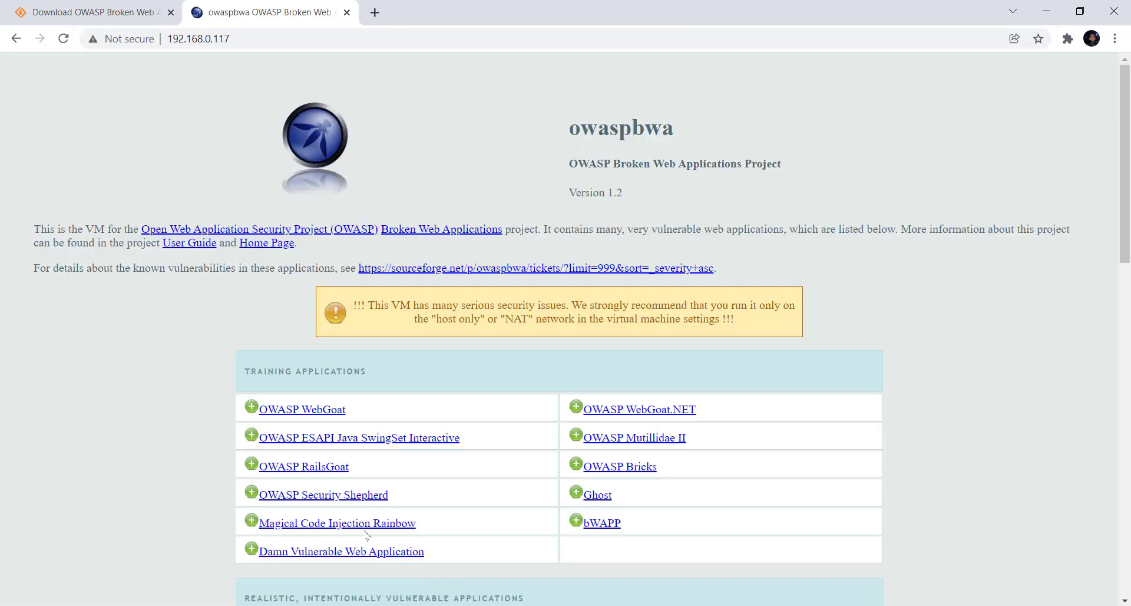
scroll(472, 352, down, 1)
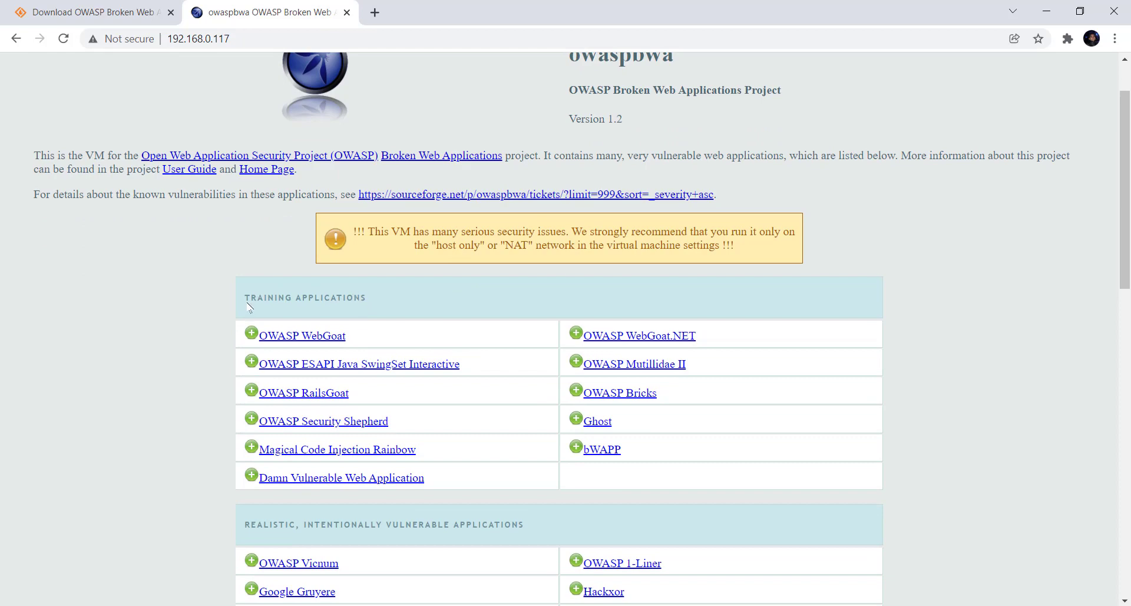
scroll(258, 321, up, 1)
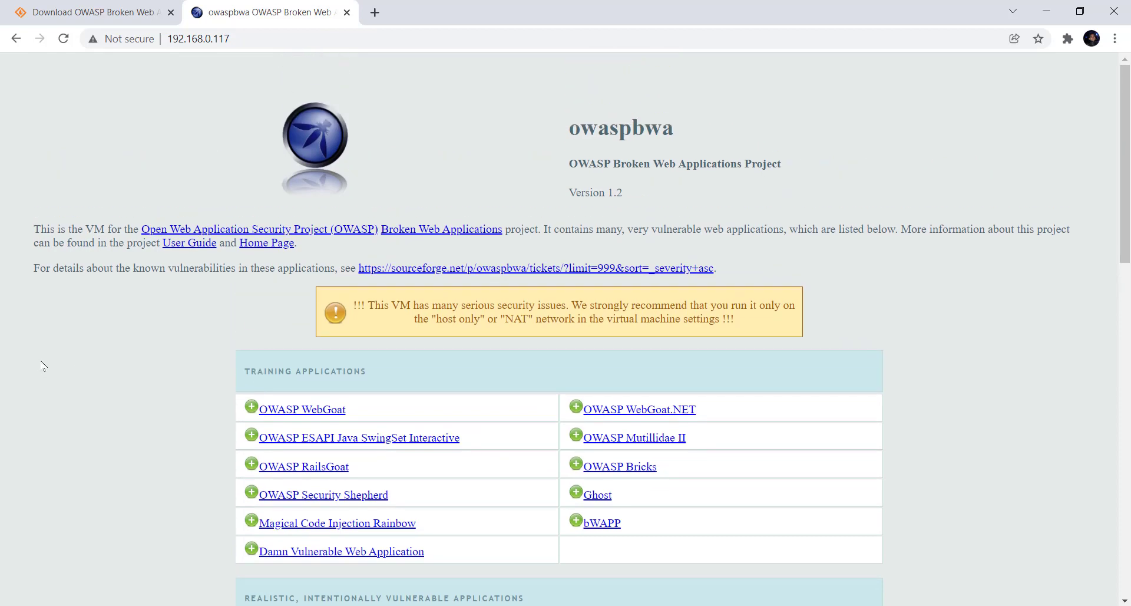
scroll(42, 365, down, 1)
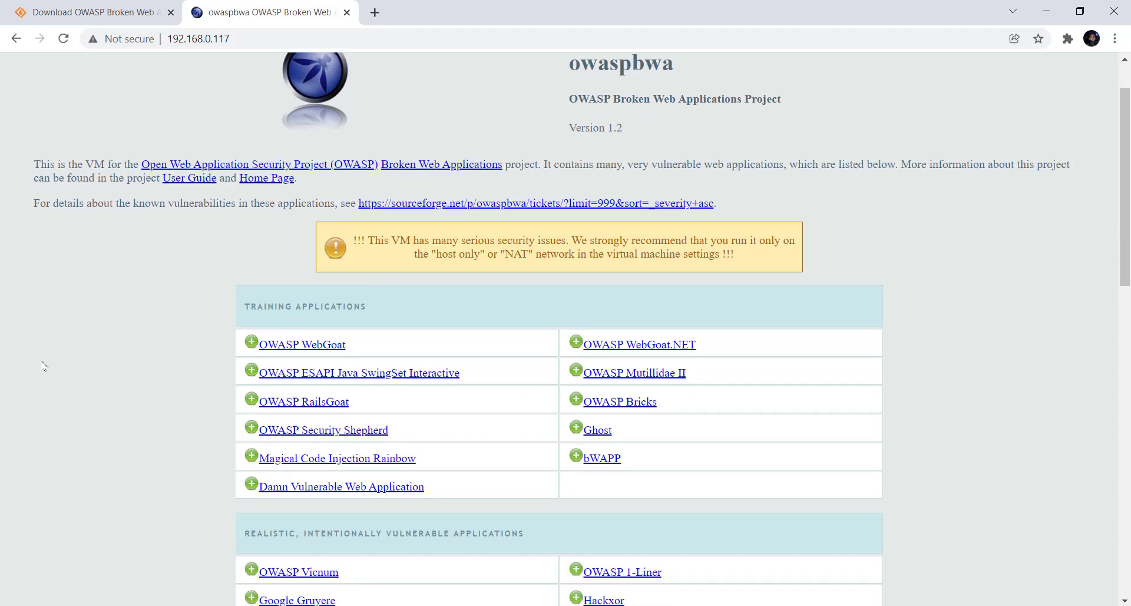